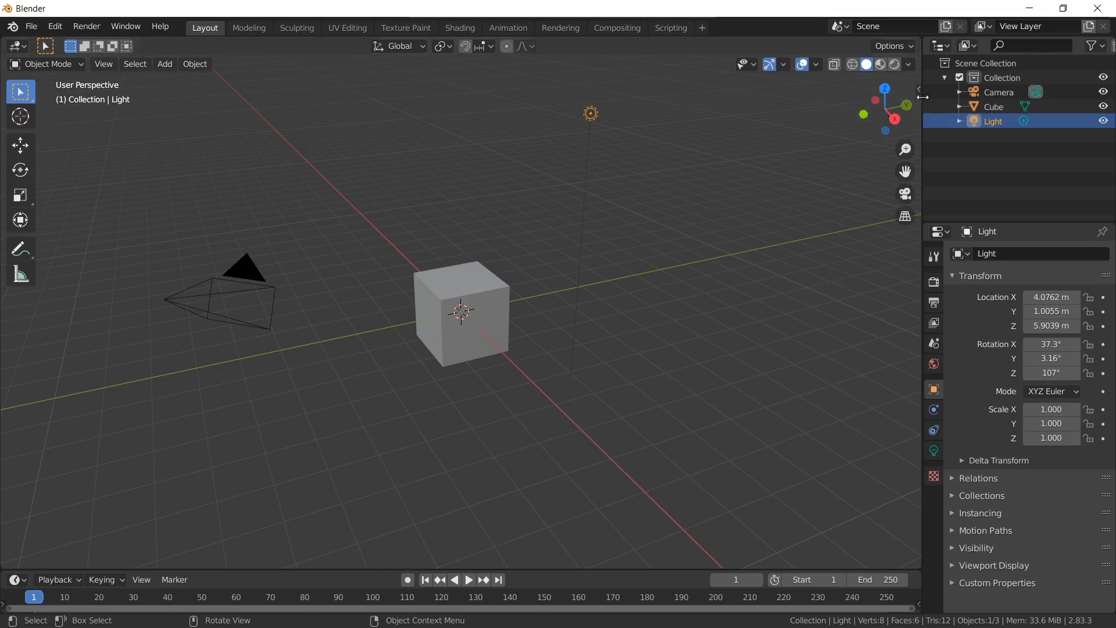
Step: Start the Shortcut VUr key display for the viewport and hide the sidebar again
key(n)
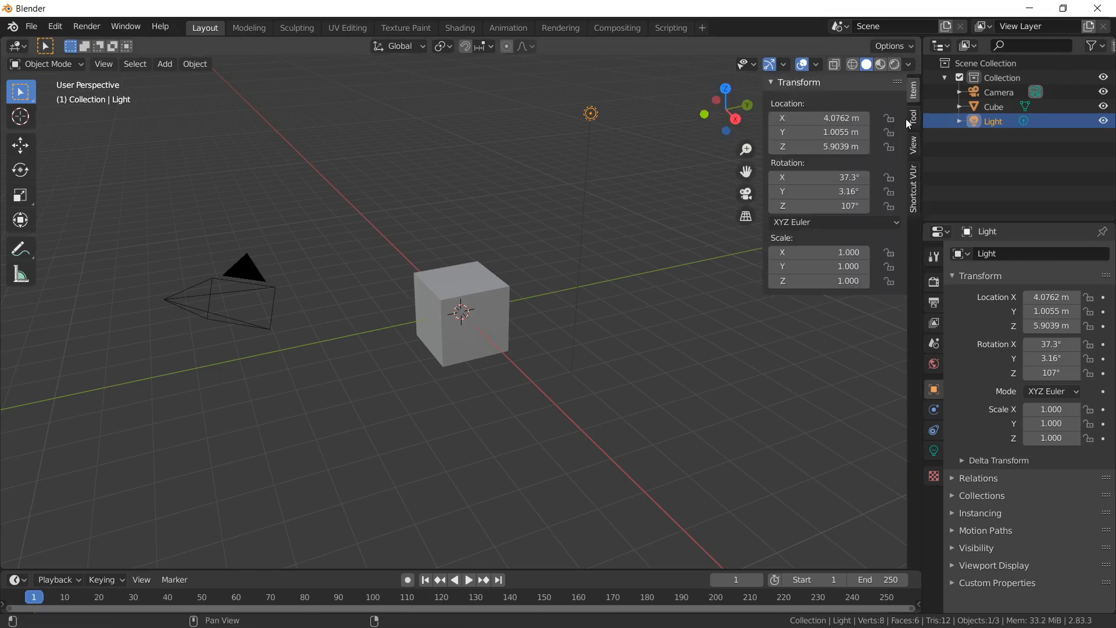
click(915, 187)
click(847, 103)
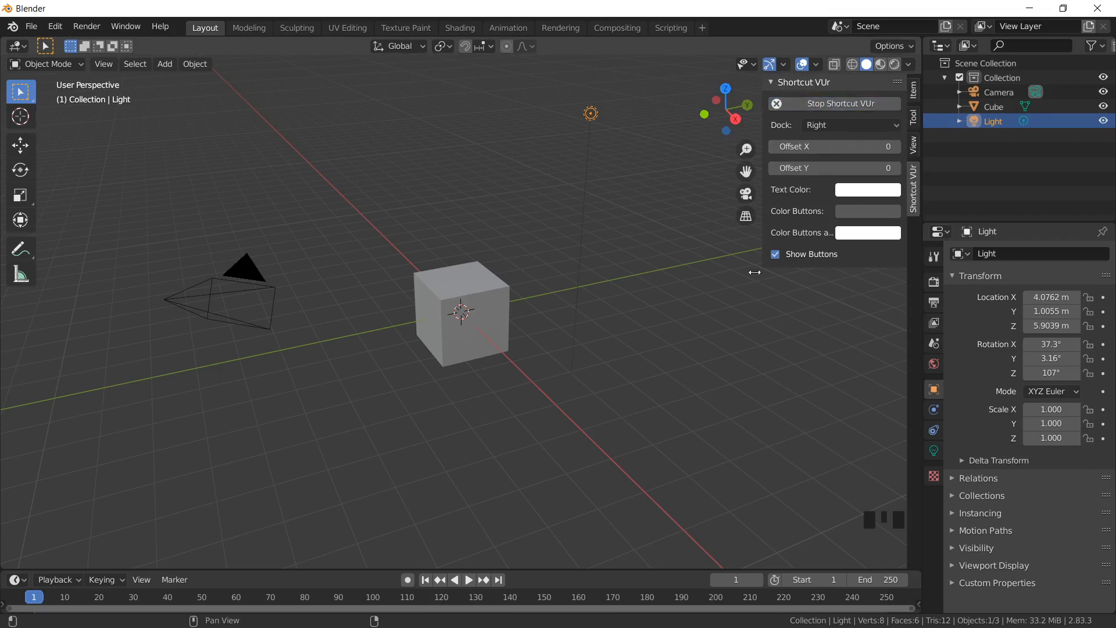
key(n)
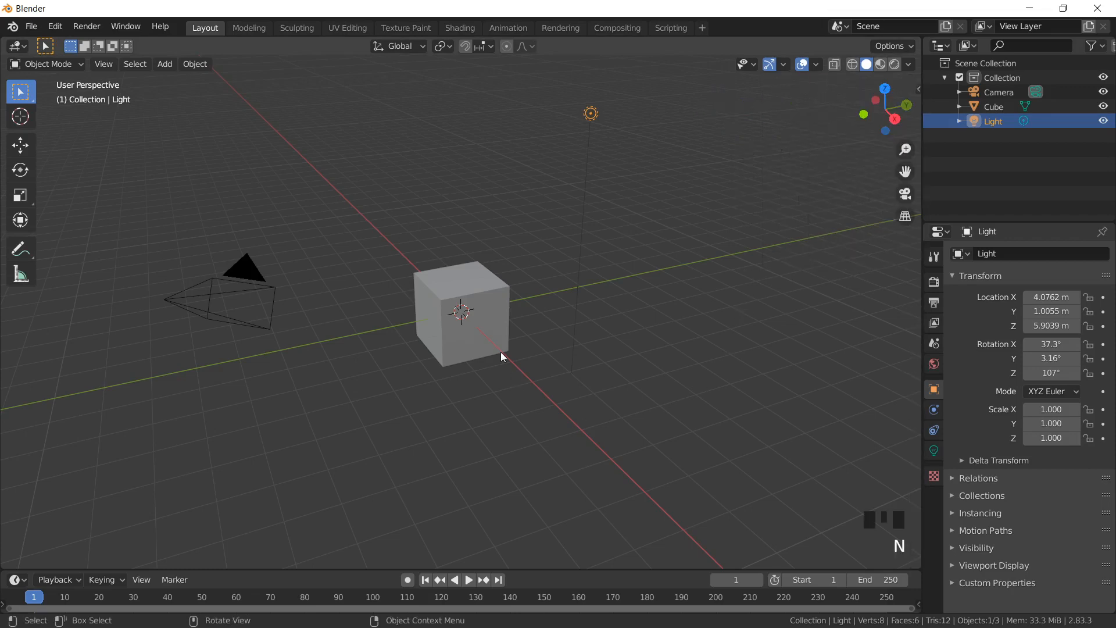
Step: Delete the default cube and add a mesh cylinder at the world origin
click(494, 325)
key(Delete)
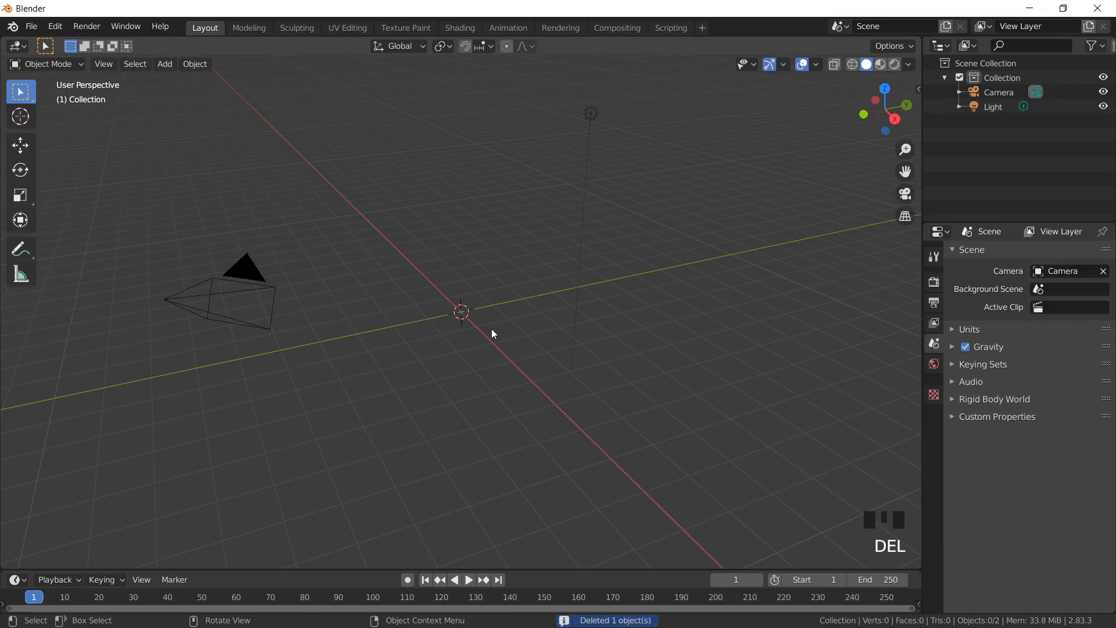
key(shift+a)
mouse_move(497, 326)
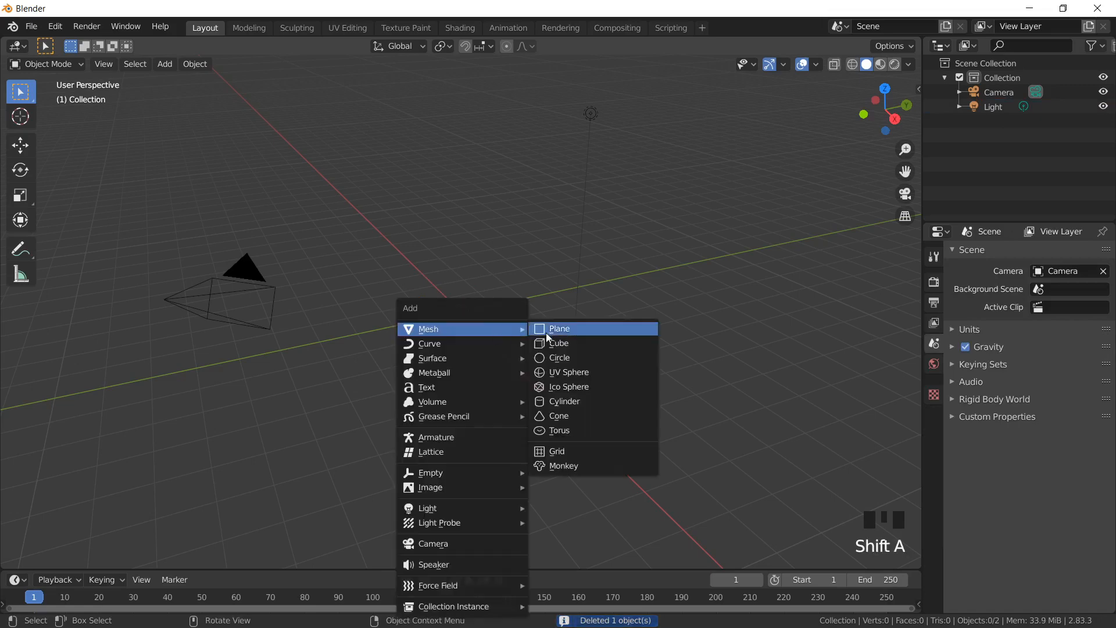
click(565, 400)
Step: Scale the cylinder along the Z axis to about 4.17 to make it a tall column
scroll(499, 314, up, 2)
mouse_move(499, 314)
middle_down()
mouse_move(506, 279)
mouse_move(497, 312)
middle_up()
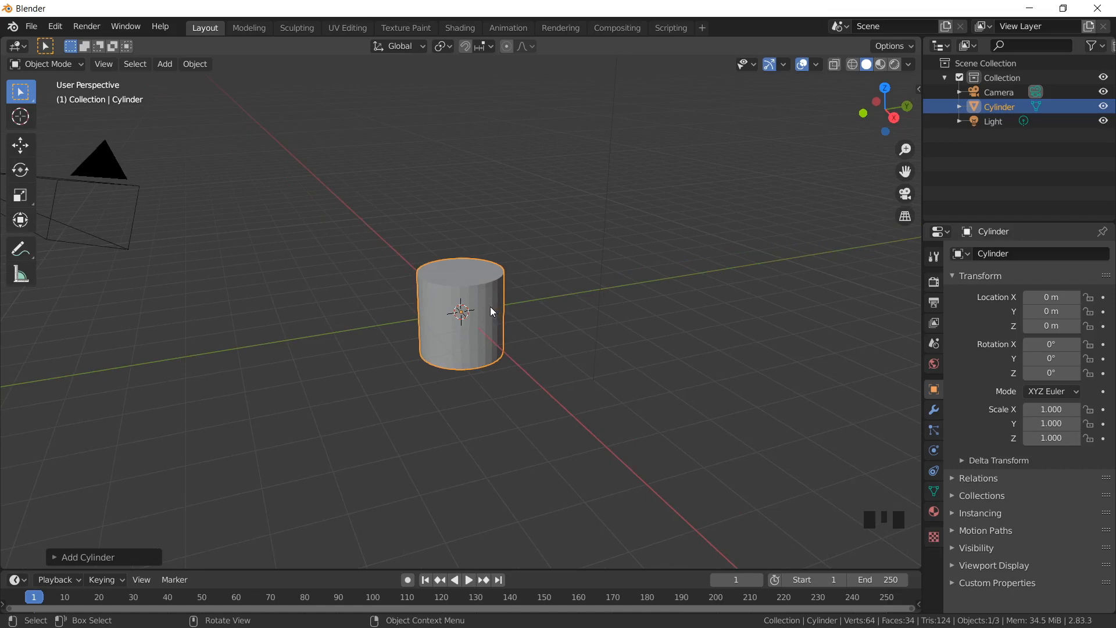
key(s)
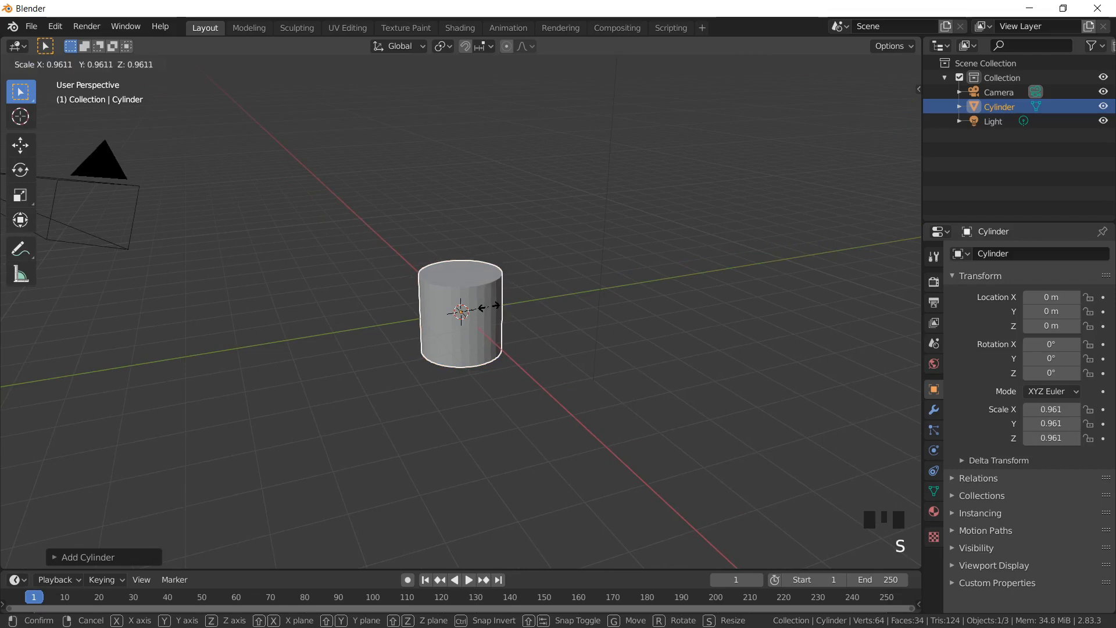
key(z)
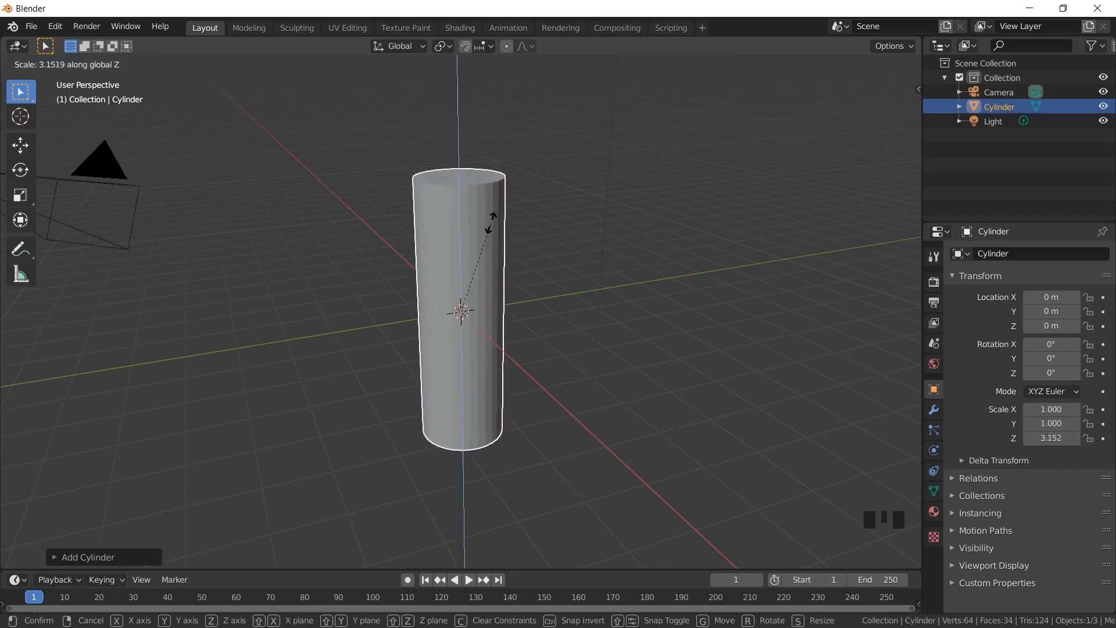
click(493, 192)
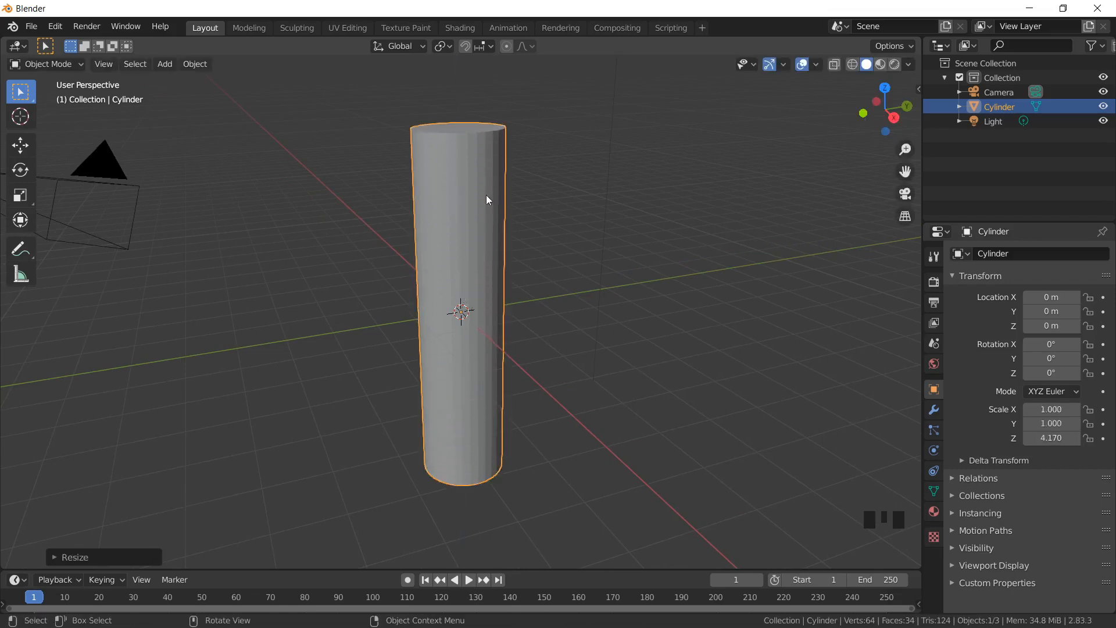
Step: Thin the cylinder by scaling it to about 0.363 along X and about 0.385 along Y
middle_drag(486, 194, 474, 292)
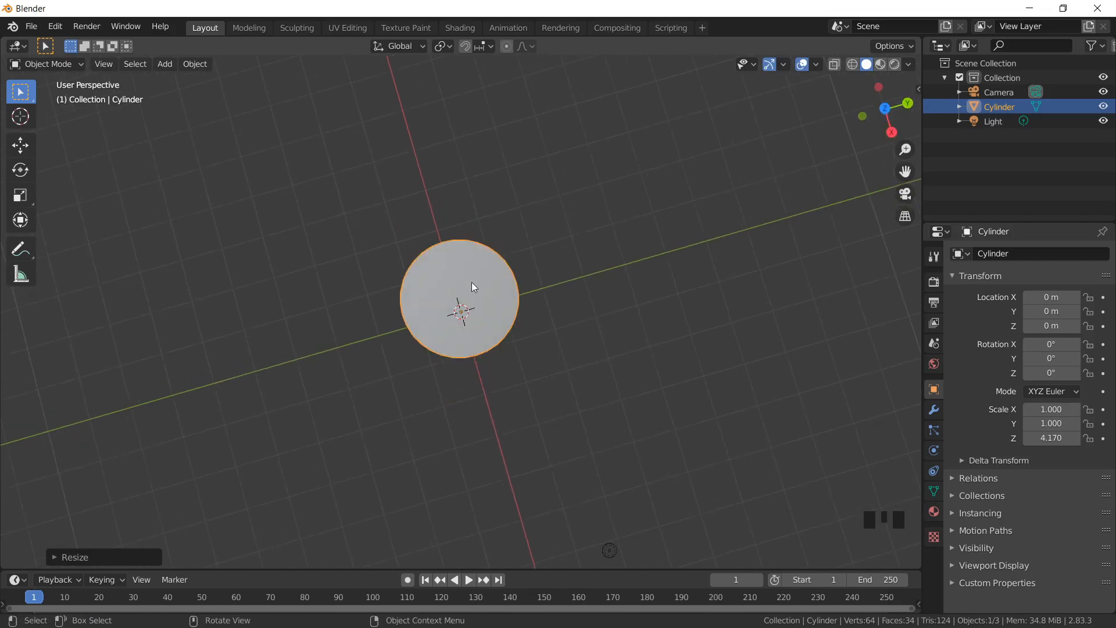
key(s)
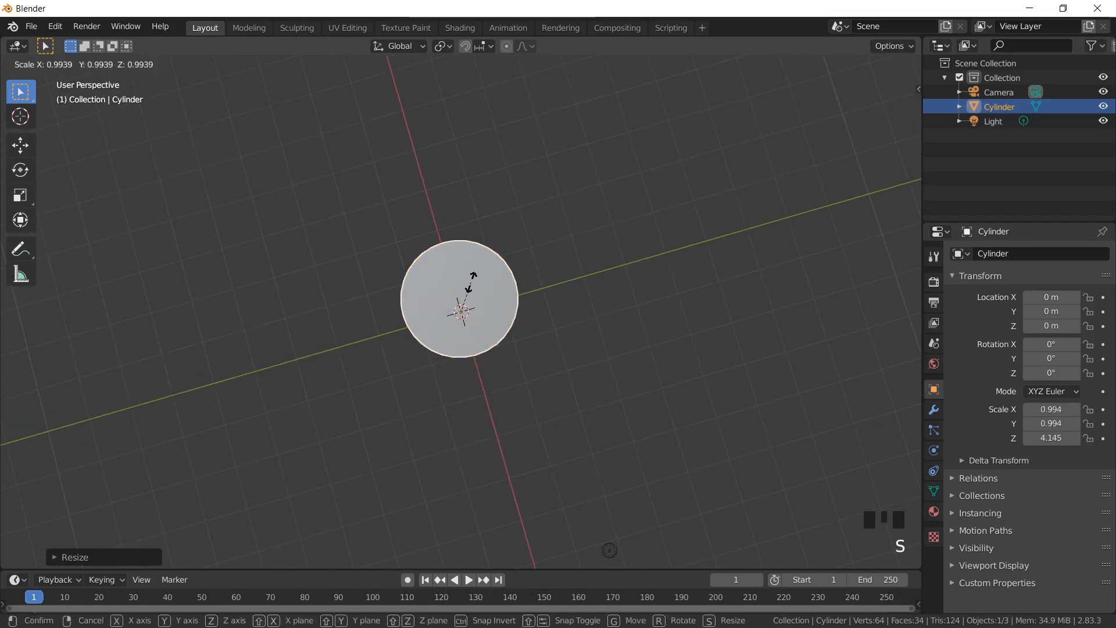
key(x)
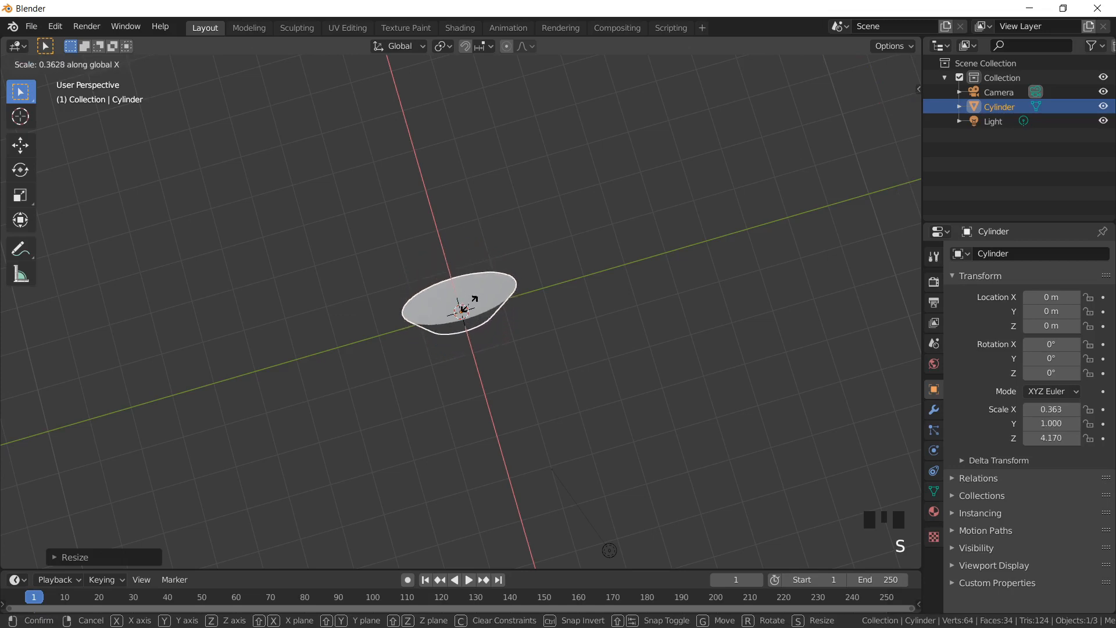
click(472, 309)
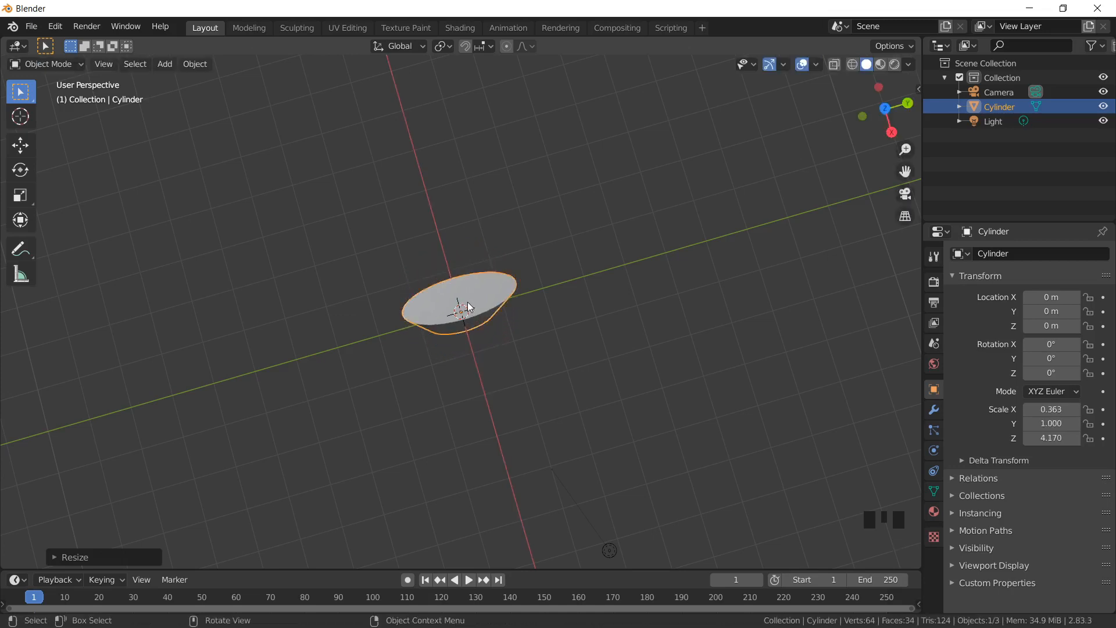
key(s)
key(y)
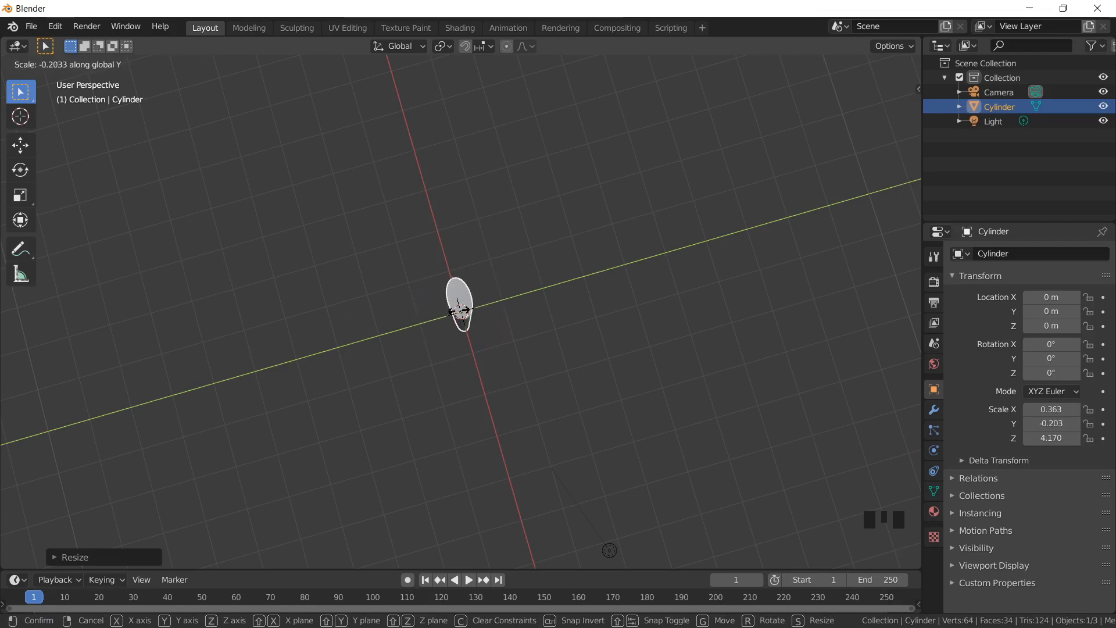
click(467, 311)
Step: Apply smooth shading to the thin cylinder
middle_drag(480, 316, 458, 237)
right_click(459, 223)
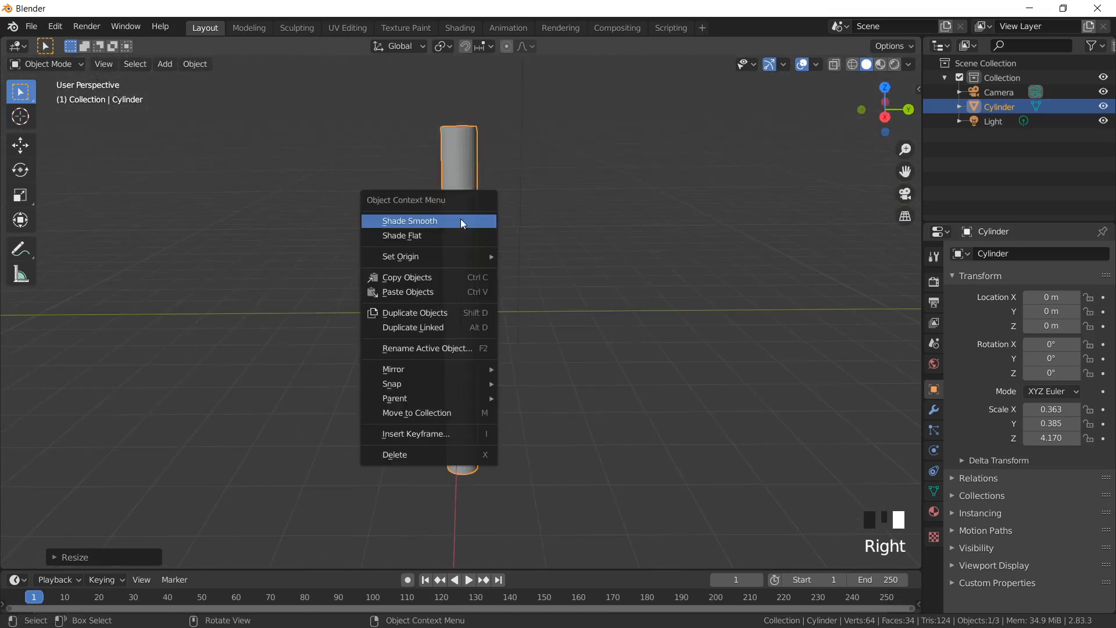
click(463, 222)
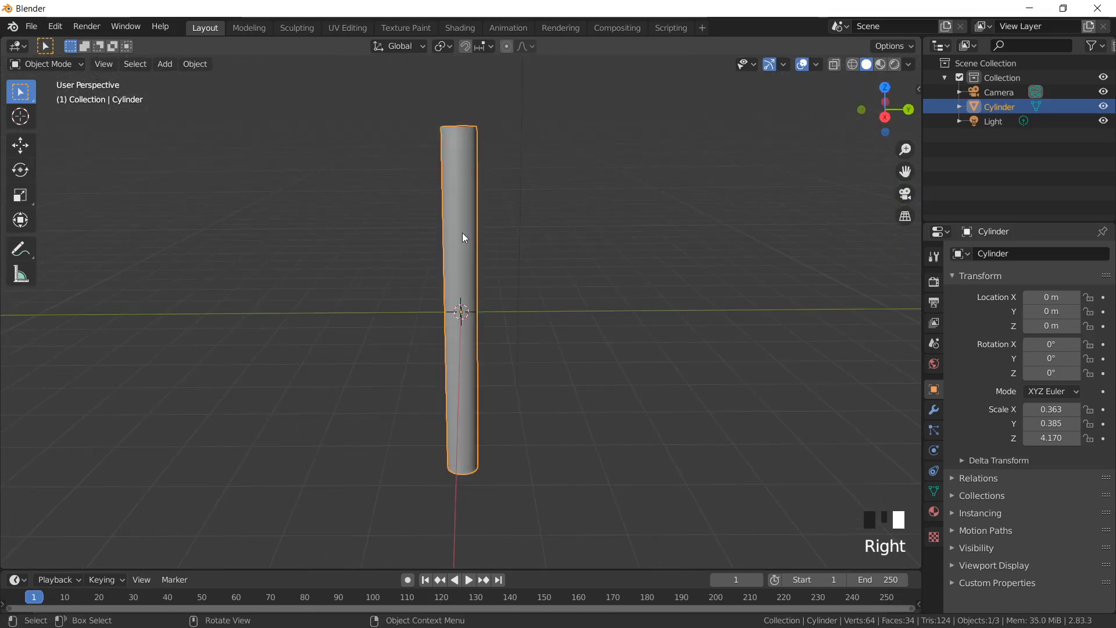
mouse_move(445, 269)
middle_down()
mouse_move(450, 309)
mouse_move(434, 351)
mouse_move(459, 272)
middle_up()
right_click(459, 271)
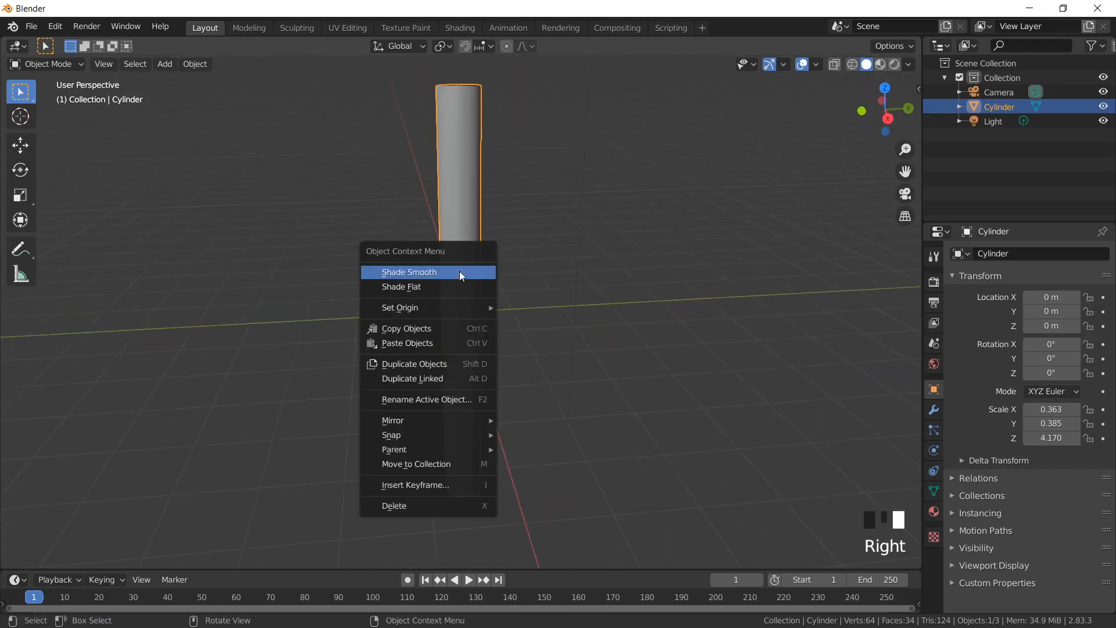
click(463, 215)
mouse_move(466, 218)
middle_down()
mouse_move(466, 250)
mouse_move(466, 222)
middle_up()
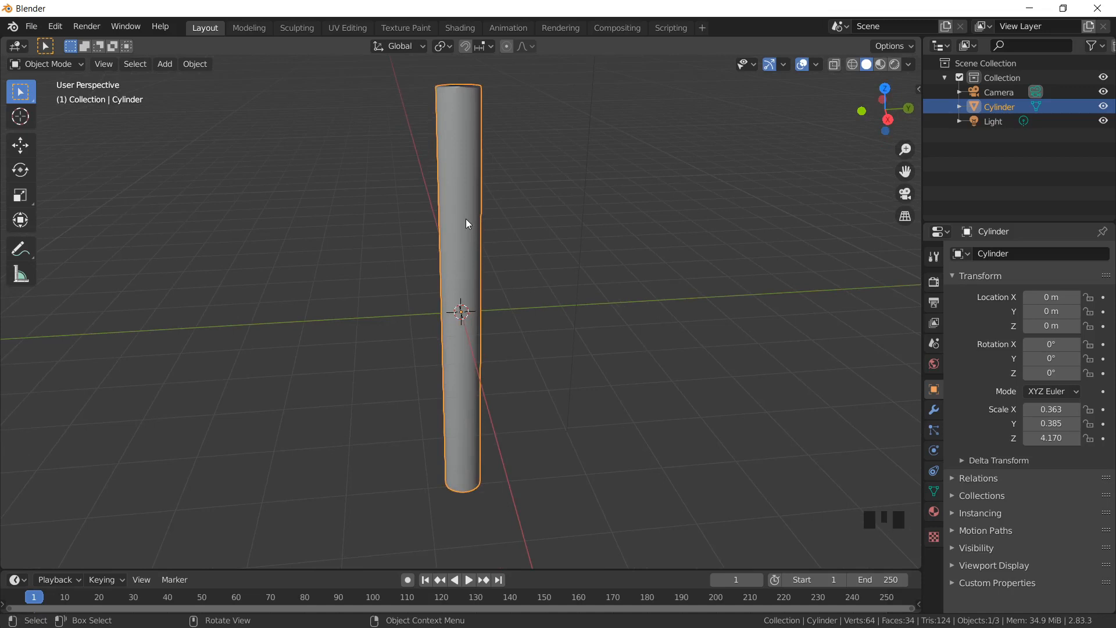
Step: Add a UV sphere at the origin, around the middle of the cylinder
key(shift+a)
mouse_move(480, 220)
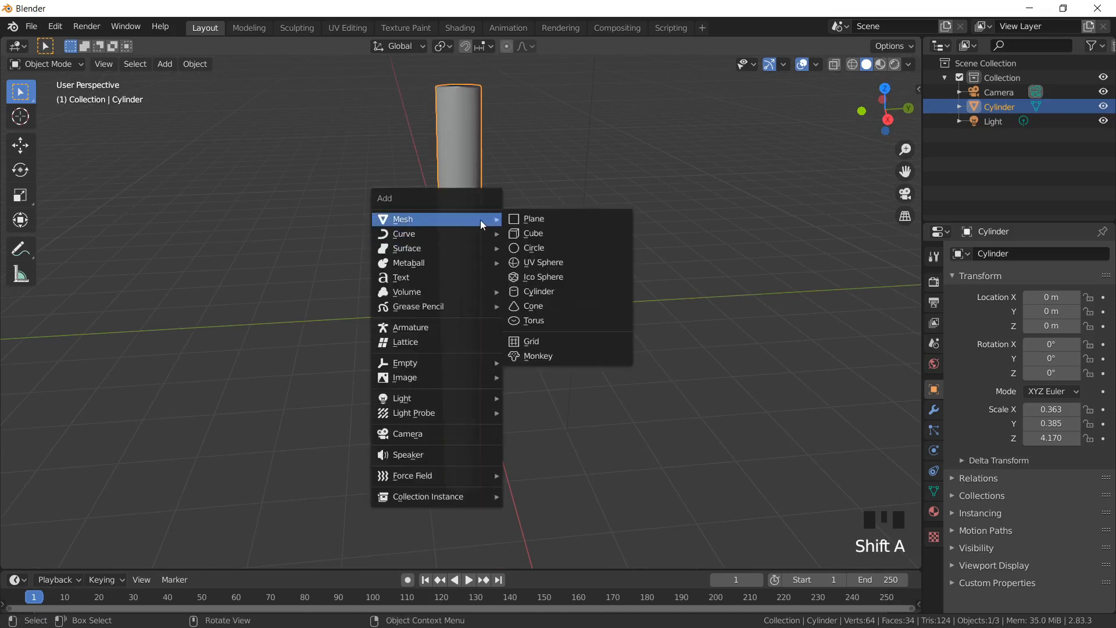
click(553, 266)
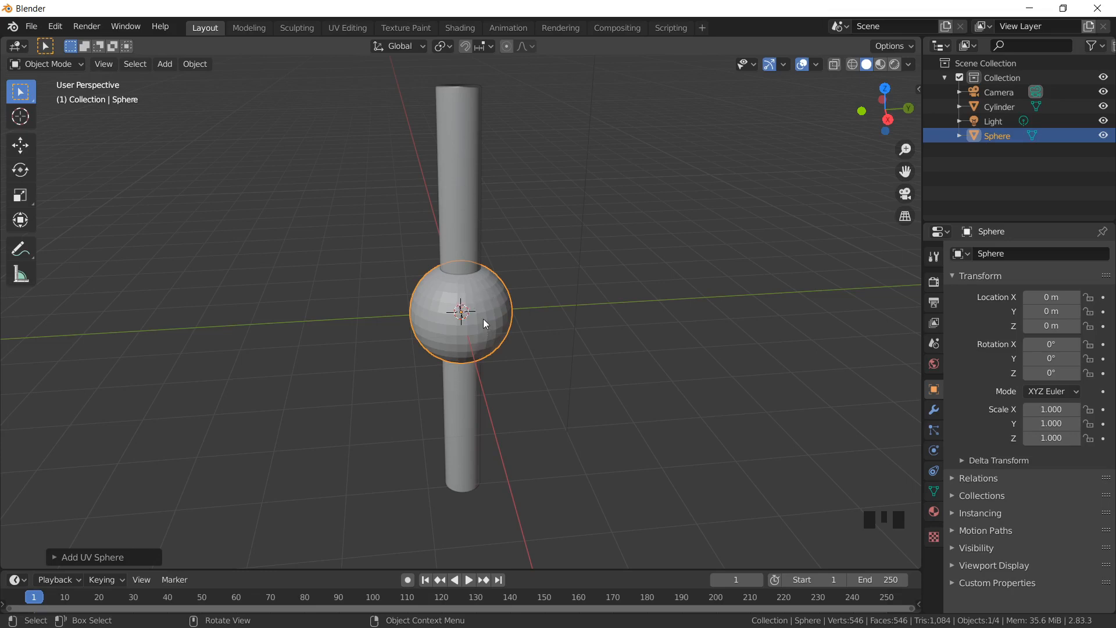
shift+click(465, 223)
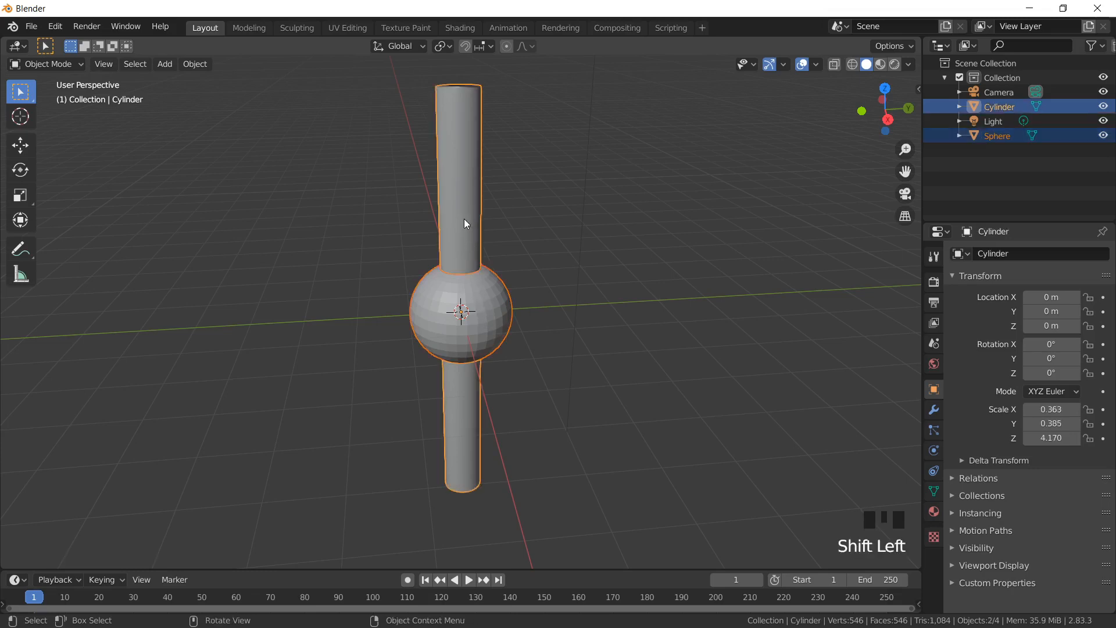
Step: Give the sphere a new material with nodes disabled and a red base color, about H 0.975, S 0.926, V 0.906
click(482, 313)
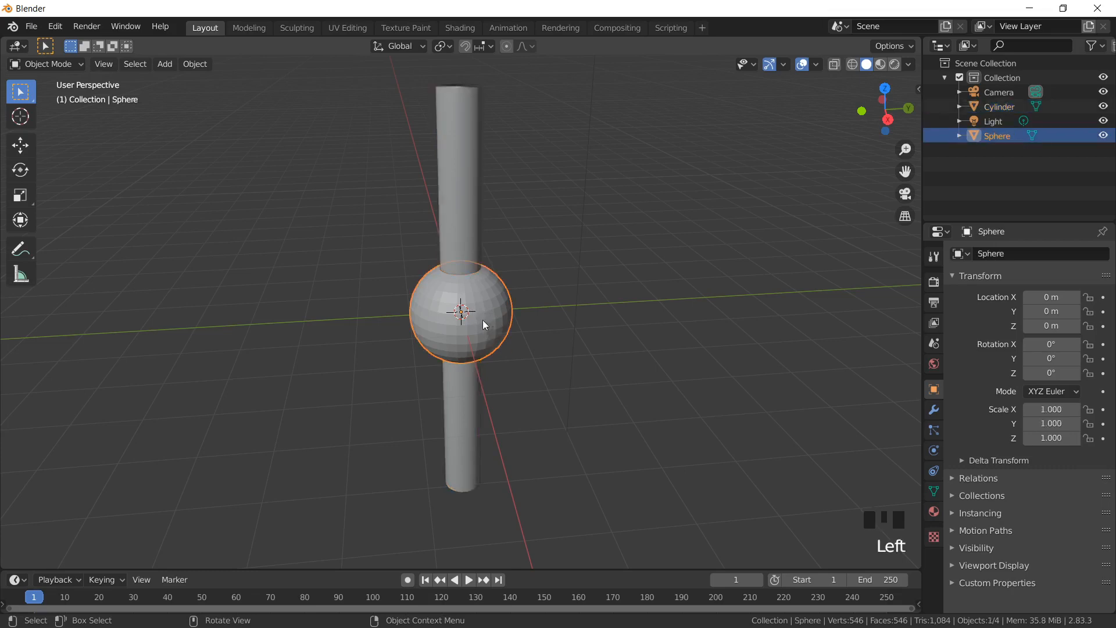
click(934, 512)
click(1015, 310)
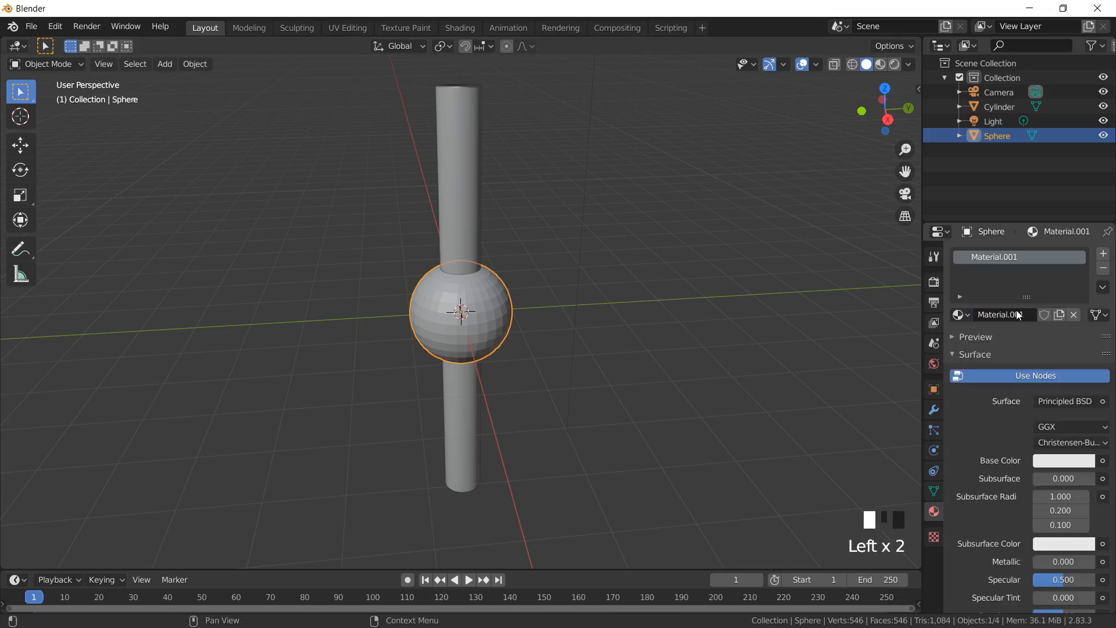
click(1041, 382)
click(1041, 400)
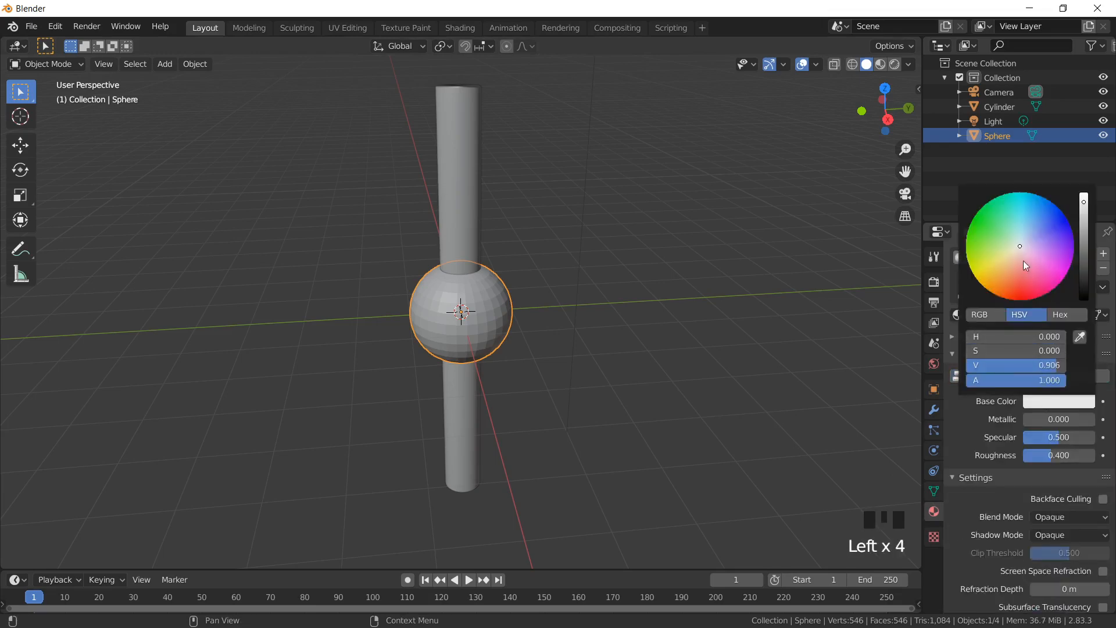
drag(1020, 246, 1027, 296)
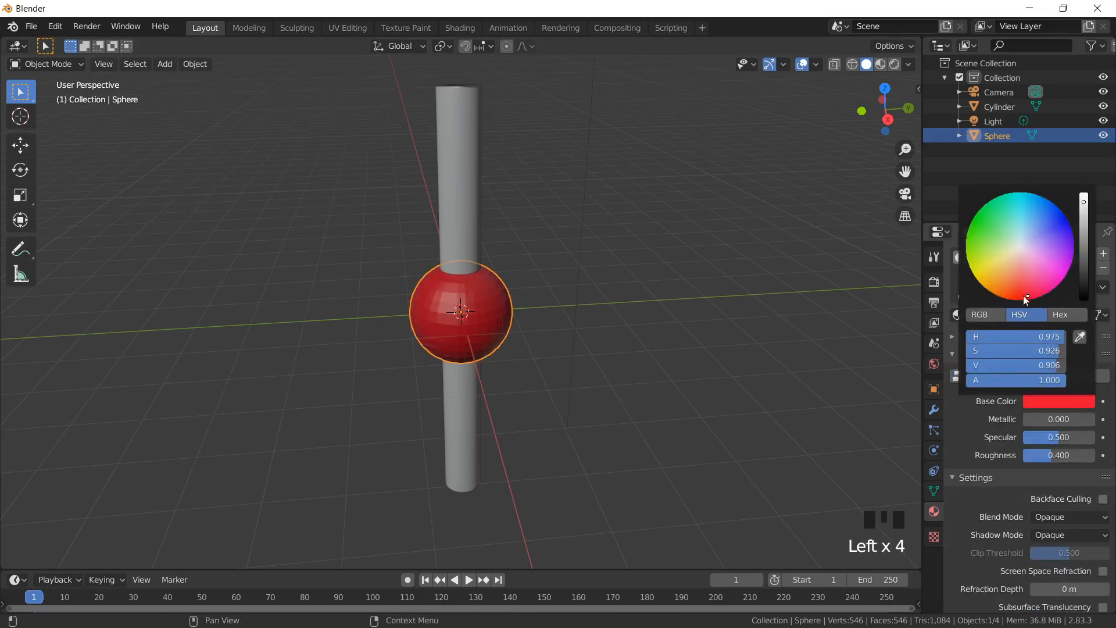
Step: Give the cylinder its own new material with nodes disabled and a bright green base color
click(465, 207)
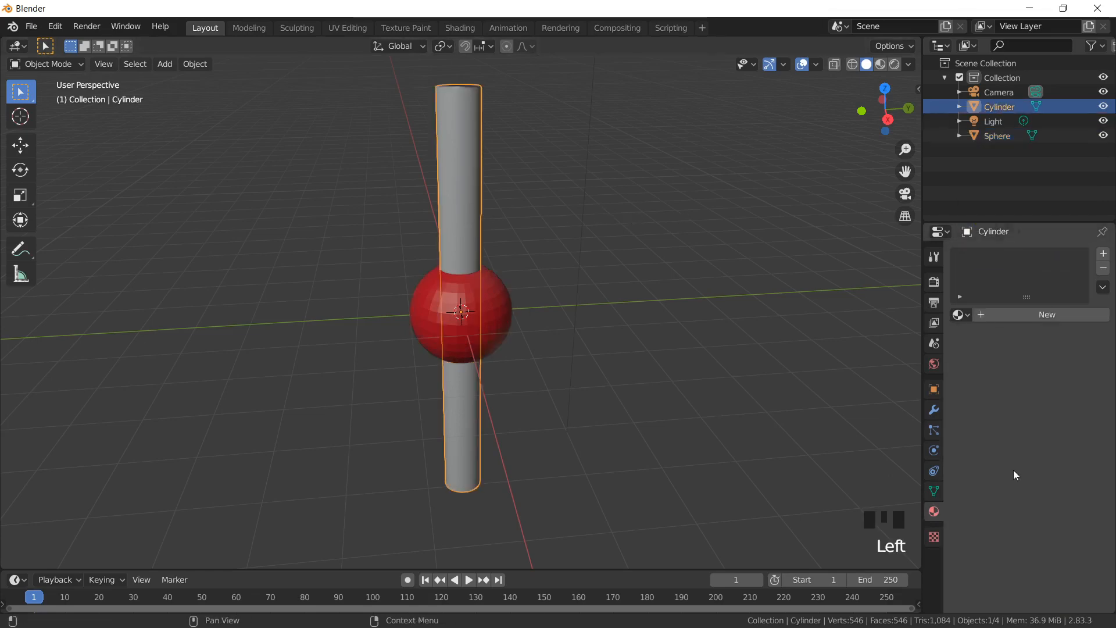
click(1032, 314)
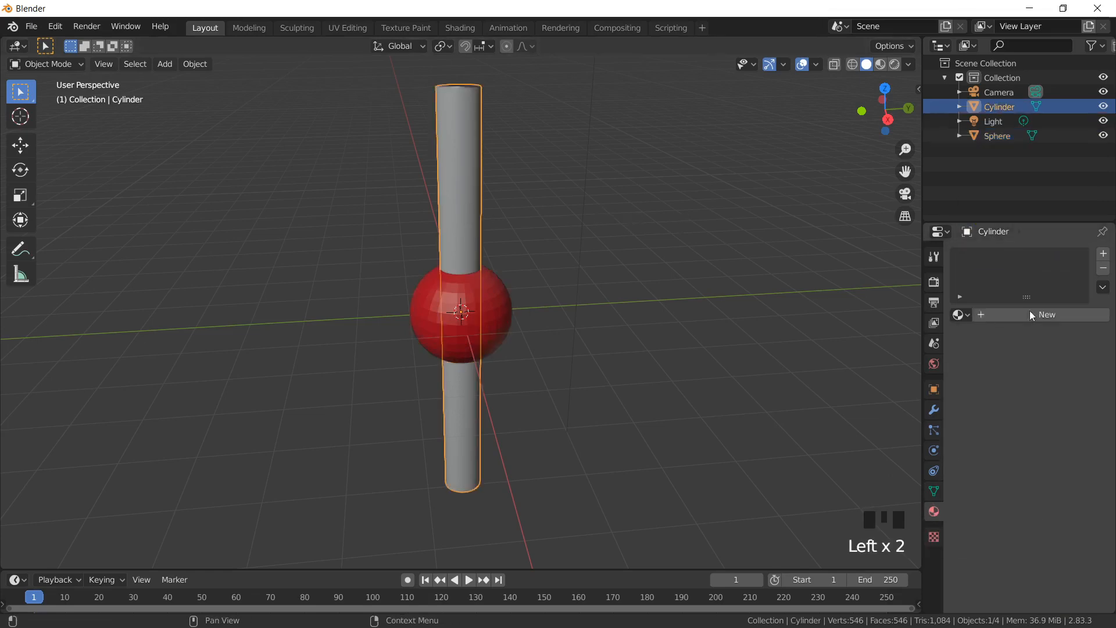
click(1073, 319)
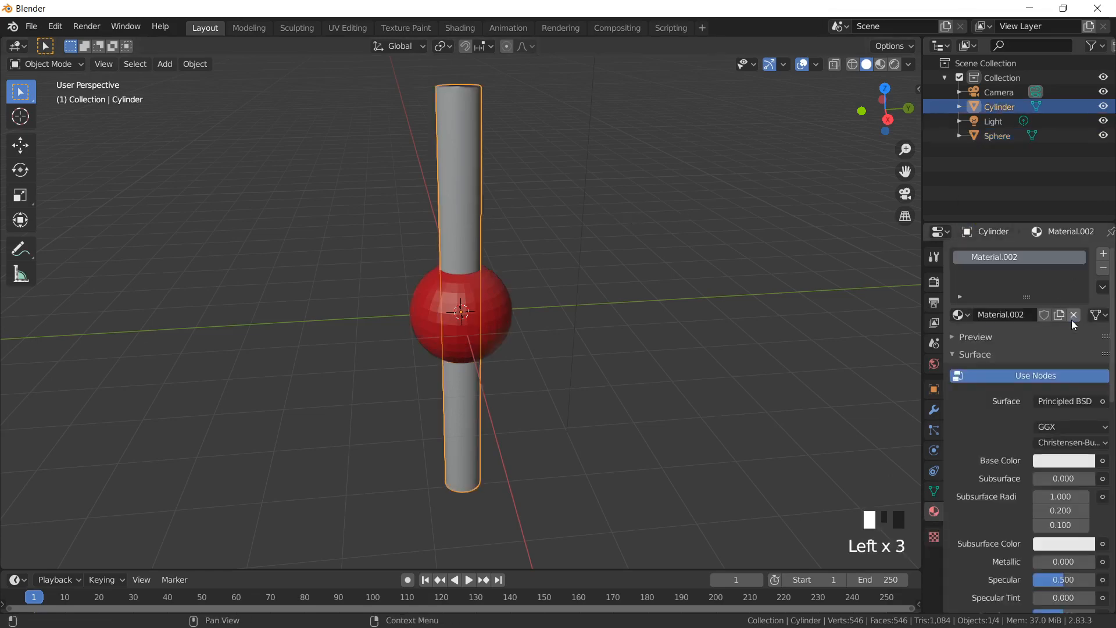
click(1041, 376)
click(1058, 402)
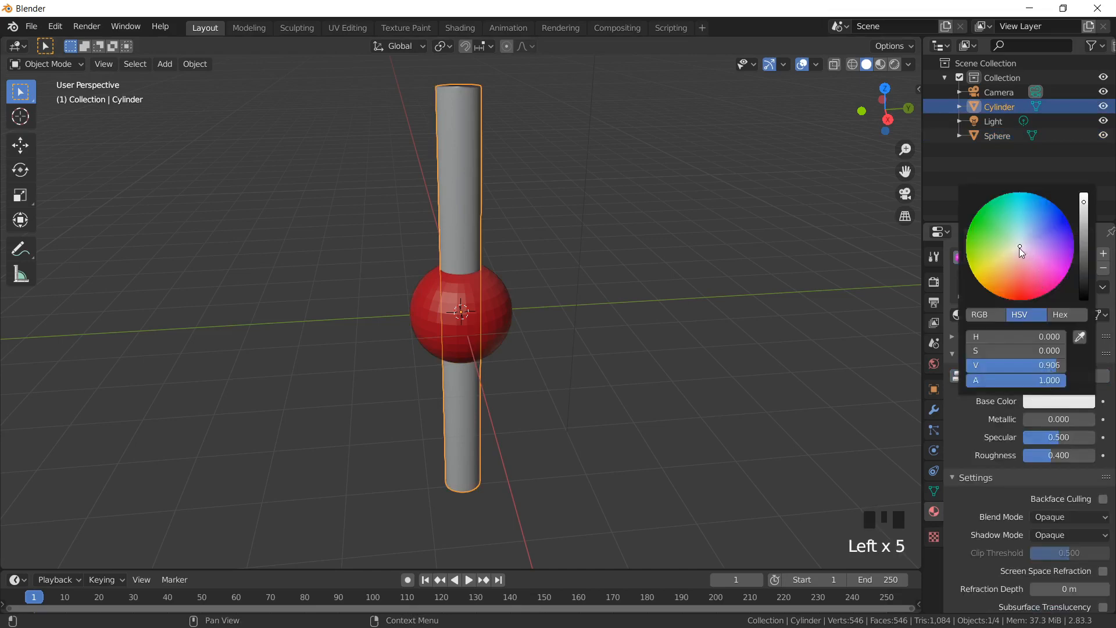
mouse_move(1019, 246)
mouse_down()
mouse_move(1053, 233)
mouse_move(973, 239)
mouse_up()
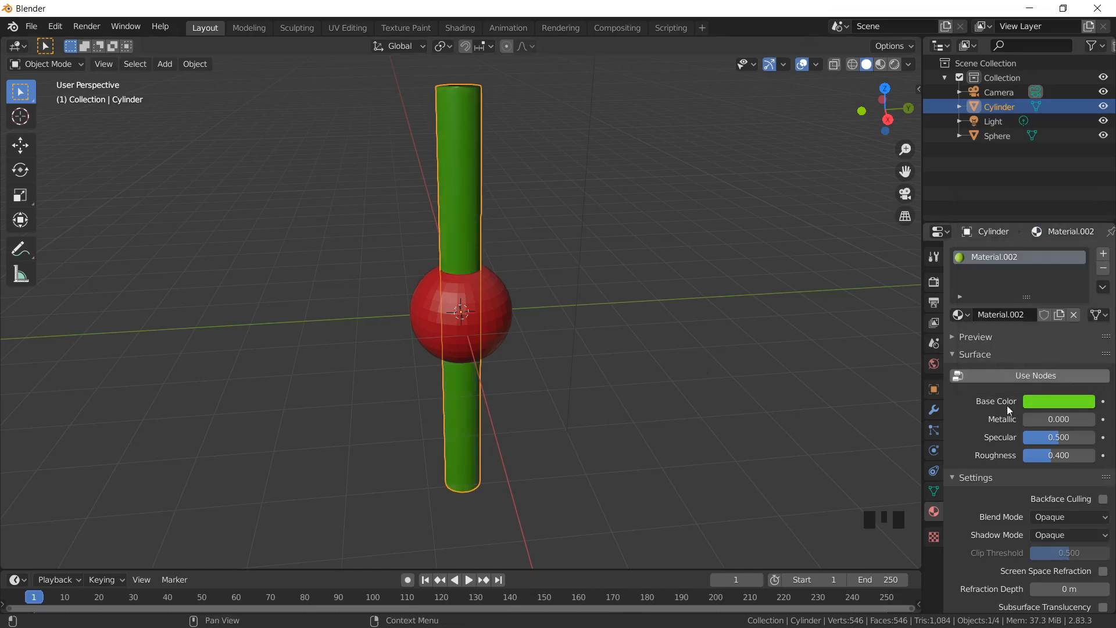
Step: Duplicate the cylinder and sphere together twice along Y, one copy about 4.4 m away and another about 8.3 m back on the opposite side
middle_drag(672, 392, 515, 299)
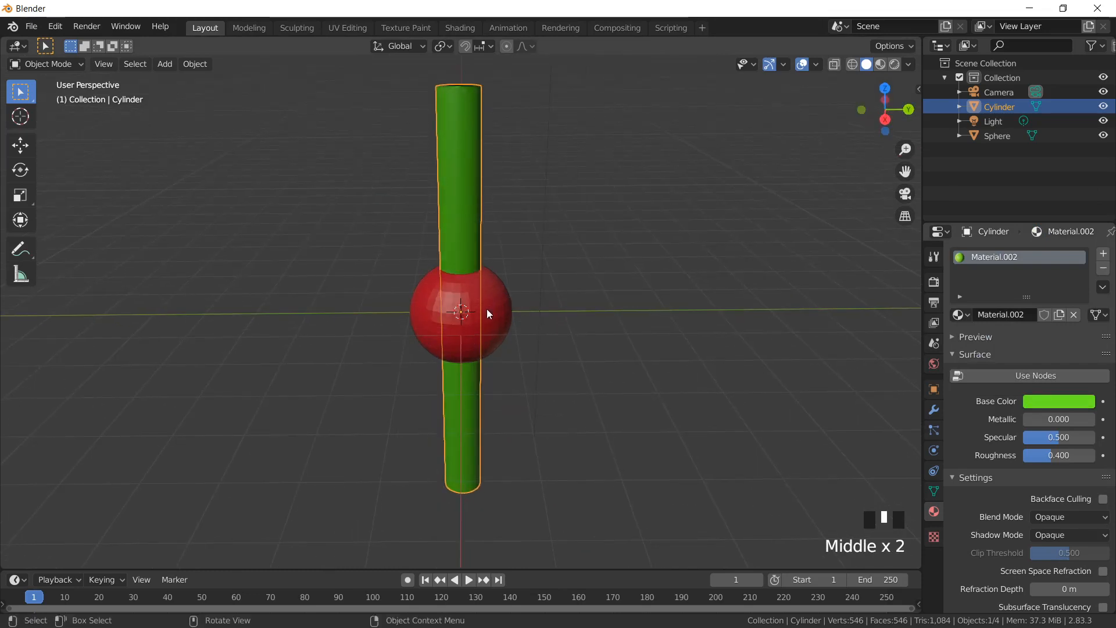
shift+click(490, 306)
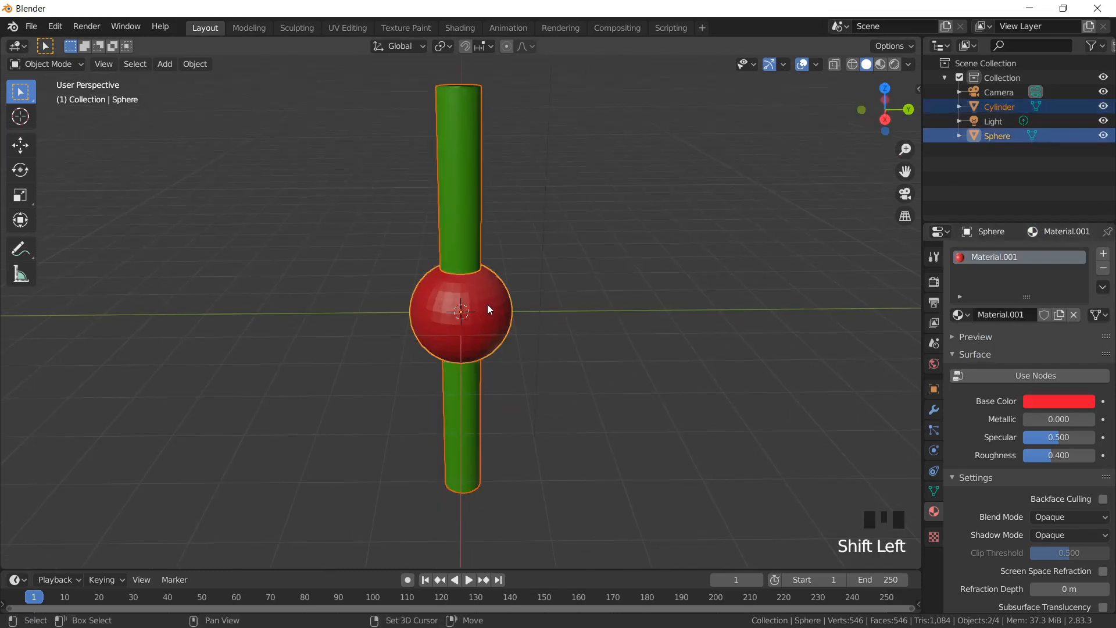
key(shift+d)
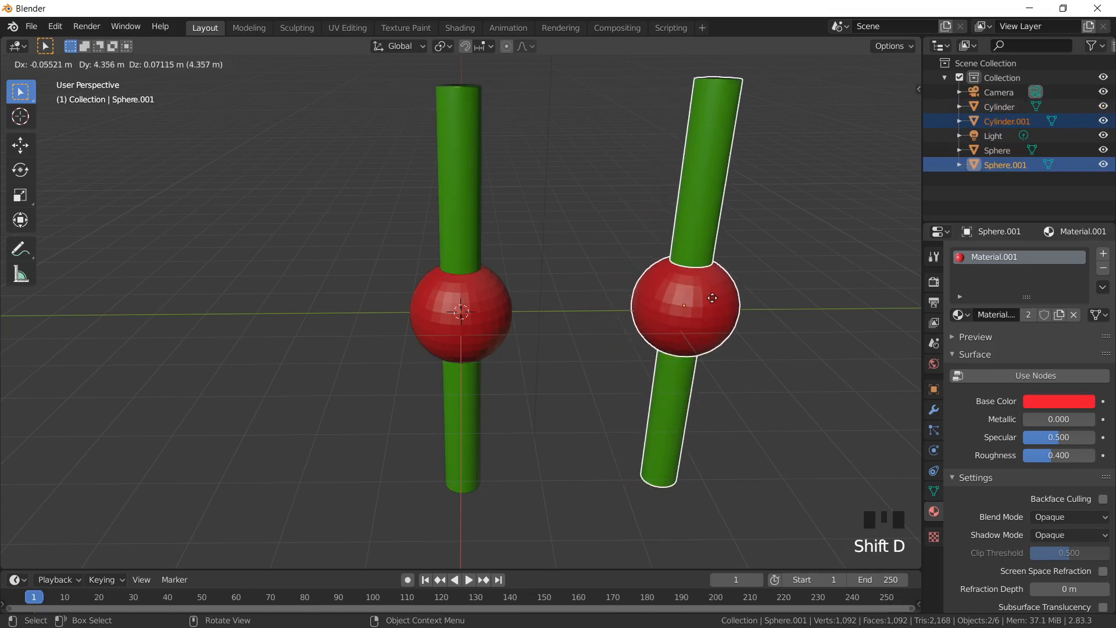
click(716, 302)
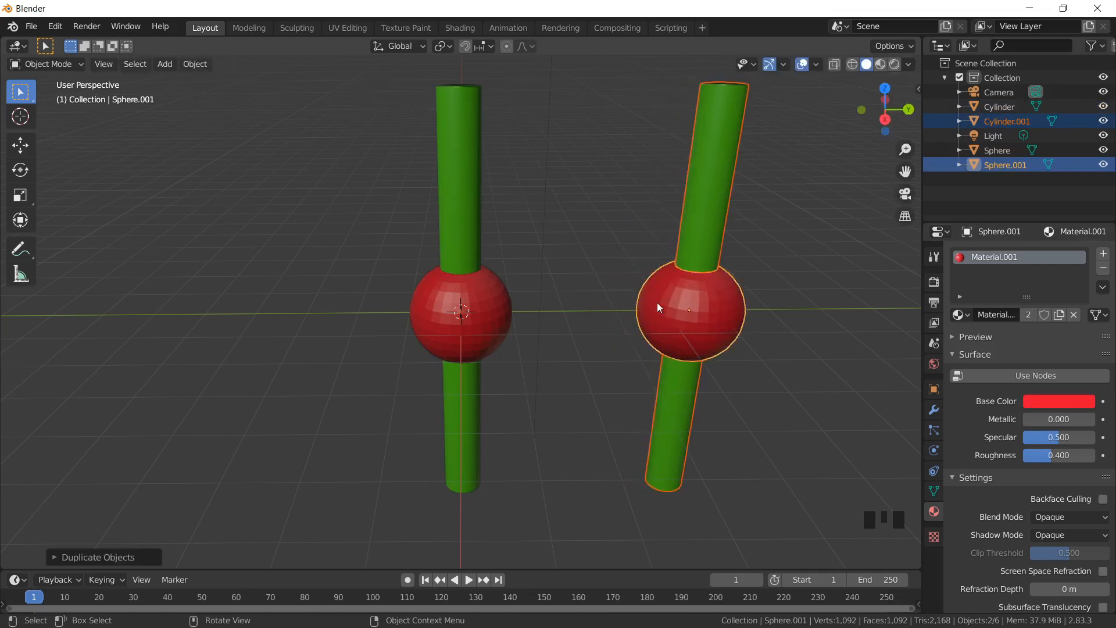
key(shift+d)
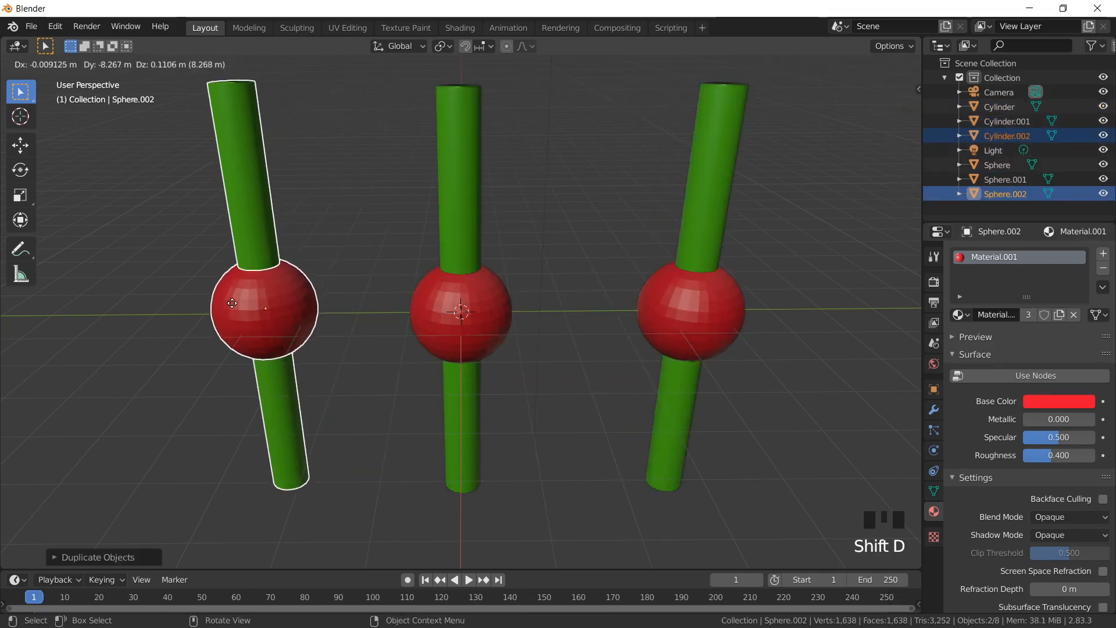
click(227, 309)
Step: Subtract Cylinder.001 from Sphere.001 using a Boolean modifier set to Difference, and apply the modifier
middle_drag(510, 374, 481, 374)
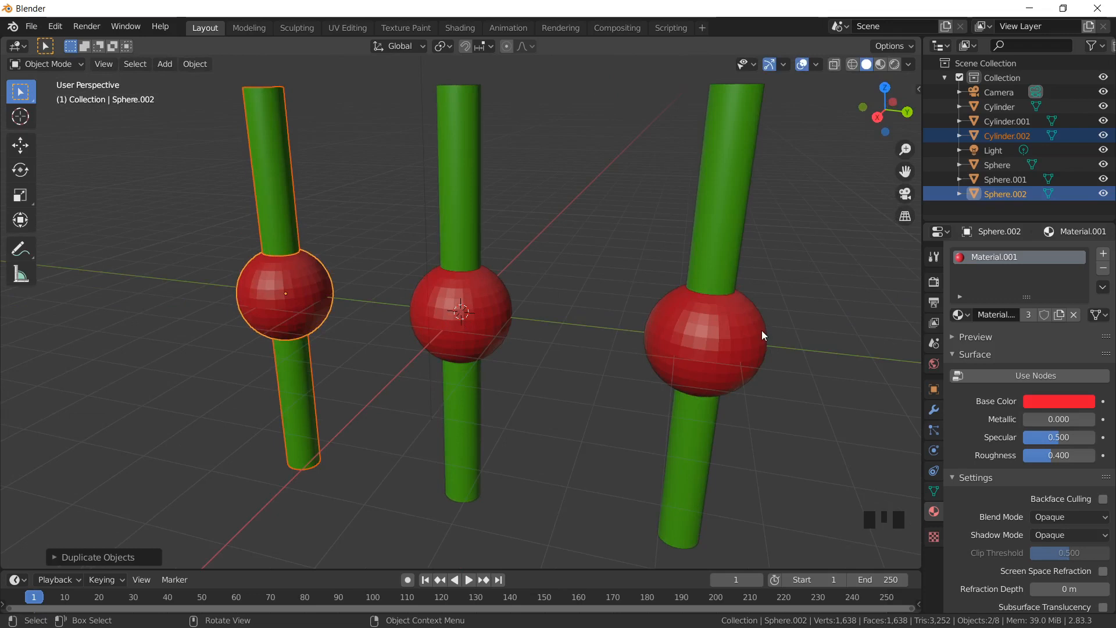
click(712, 333)
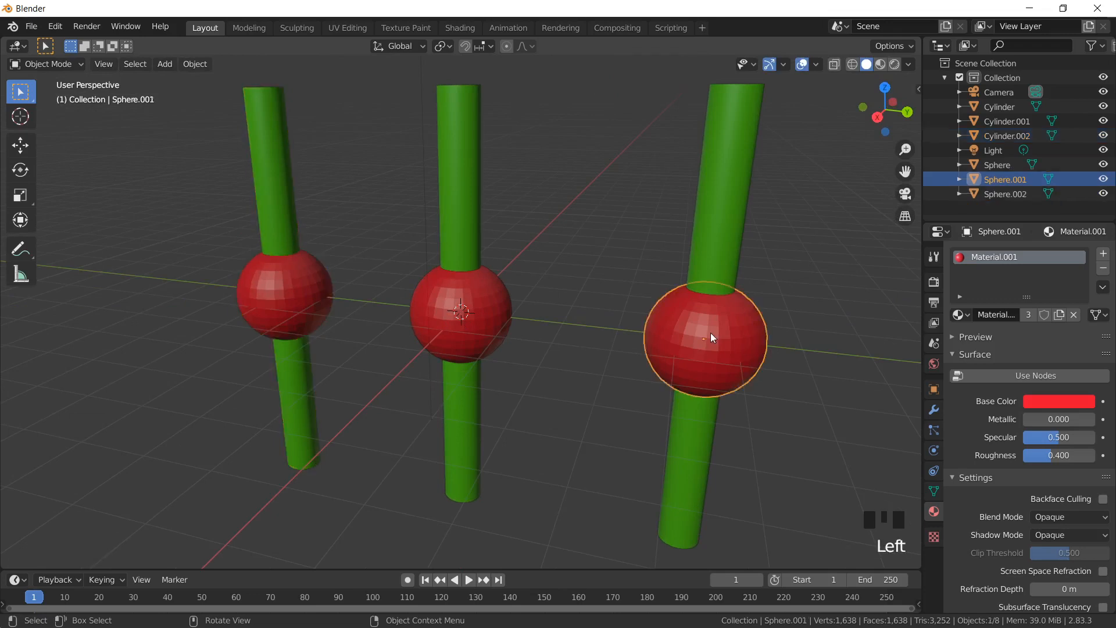
click(934, 410)
click(996, 253)
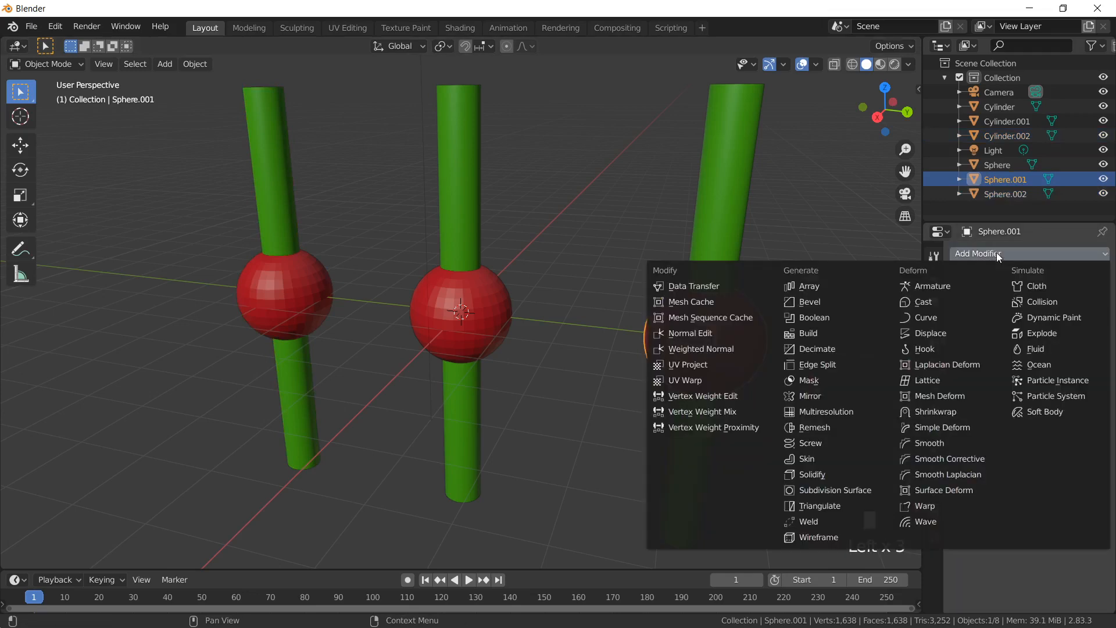
click(808, 316)
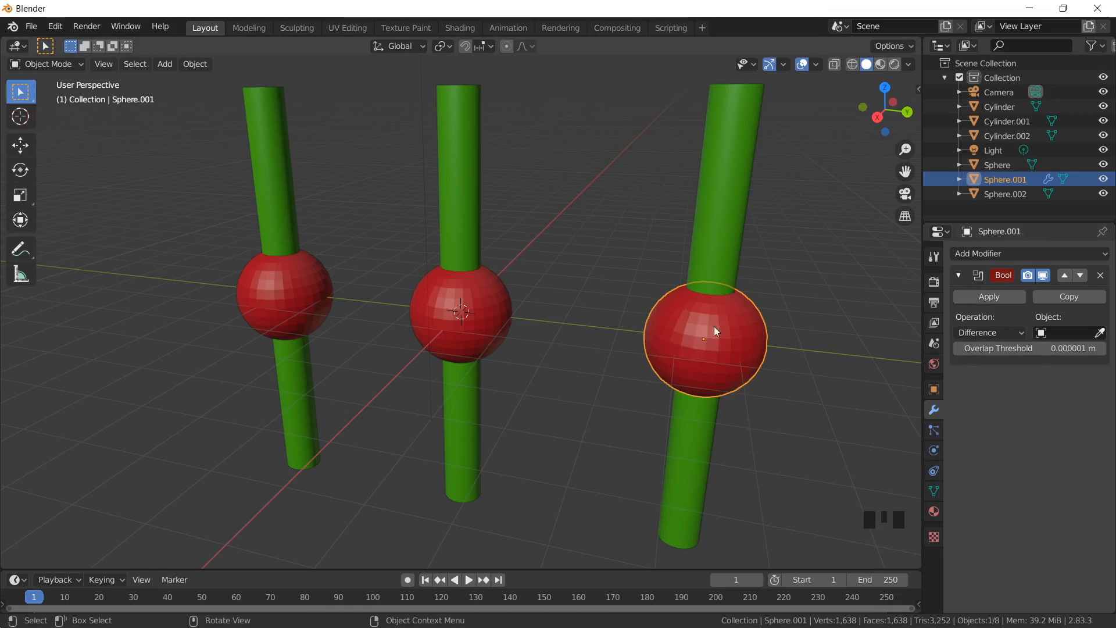
click(1099, 333)
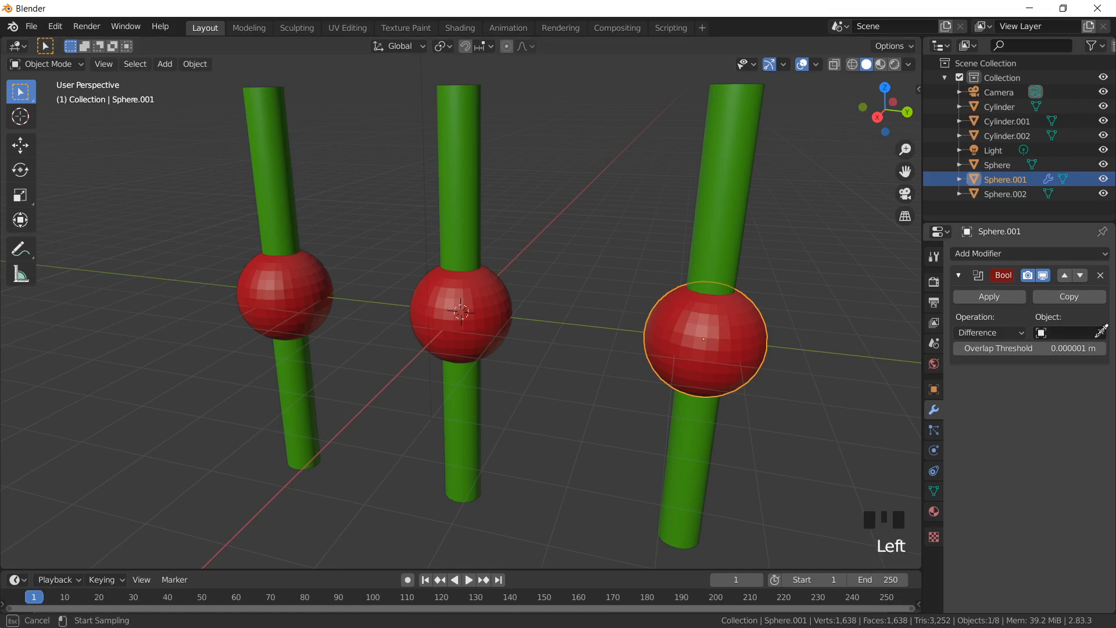
click(724, 208)
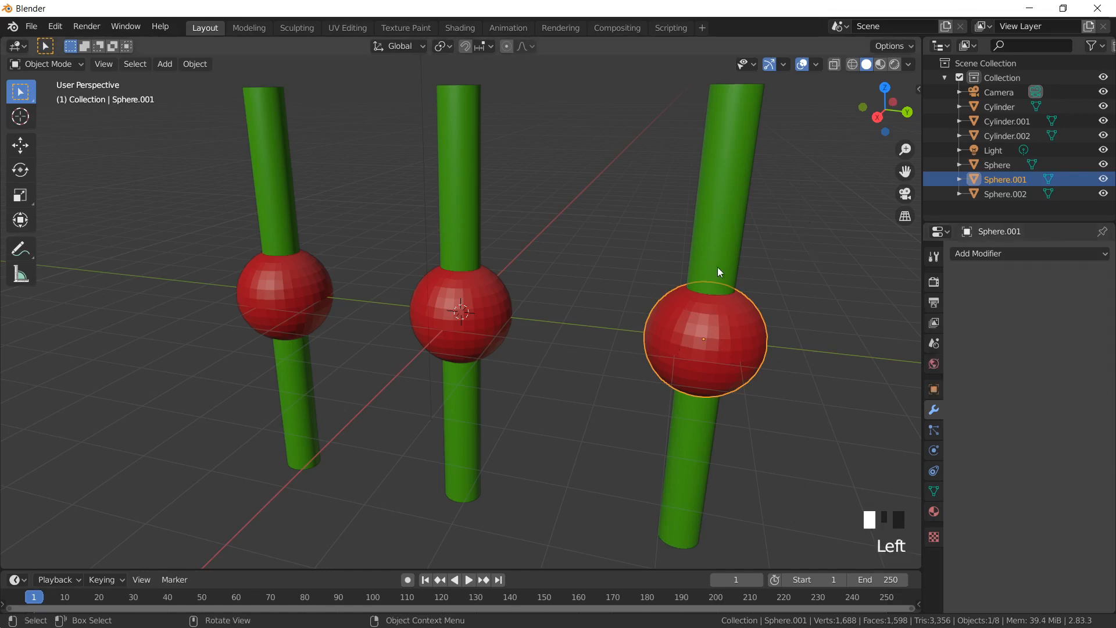
Step: Delete the green cylinder Cylinder.001 that passes through the cut sphere
click(726, 201)
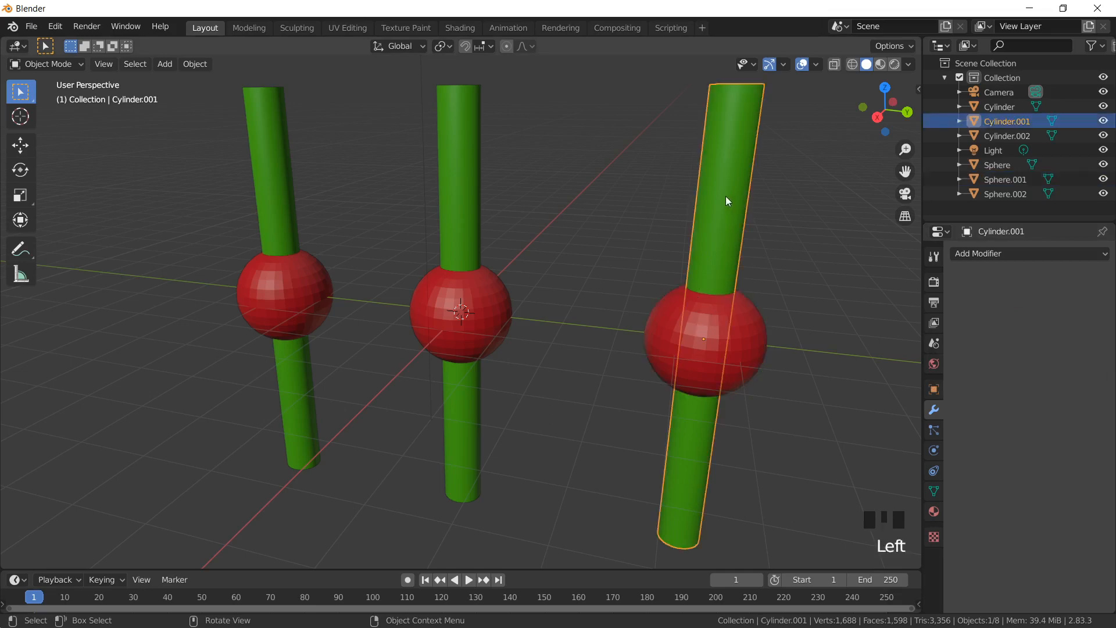
key(Delete)
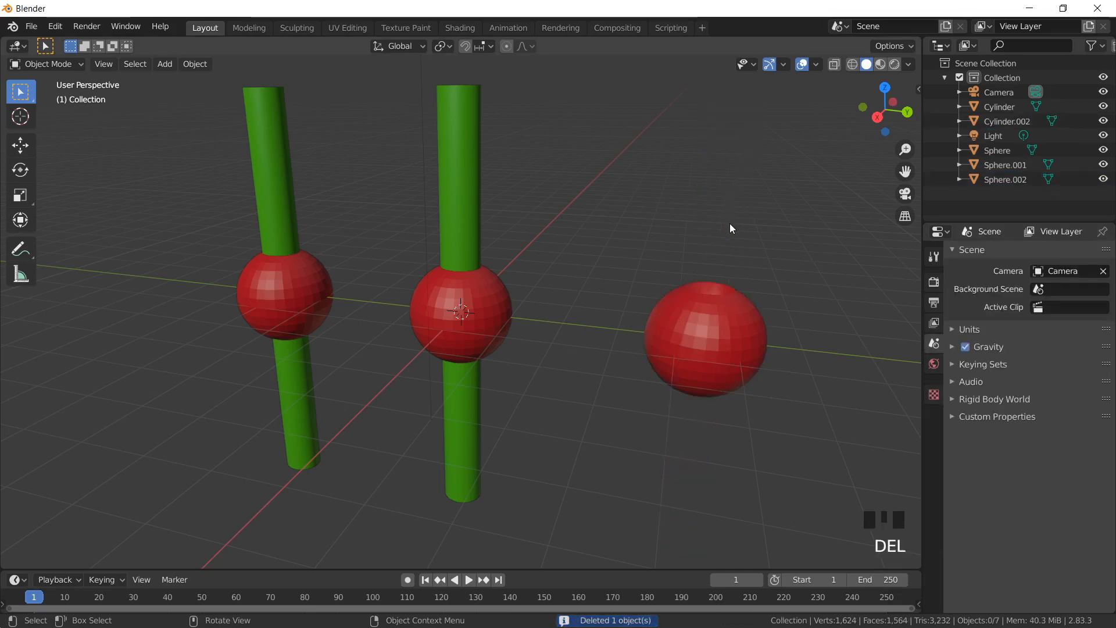
mouse_move(722, 257)
middle_down()
mouse_move(705, 306)
mouse_move(675, 329)
mouse_move(626, 329)
mouse_move(626, 294)
mouse_move(733, 236)
mouse_move(715, 285)
mouse_move(697, 302)
mouse_move(710, 290)
mouse_move(708, 250)
middle_up()
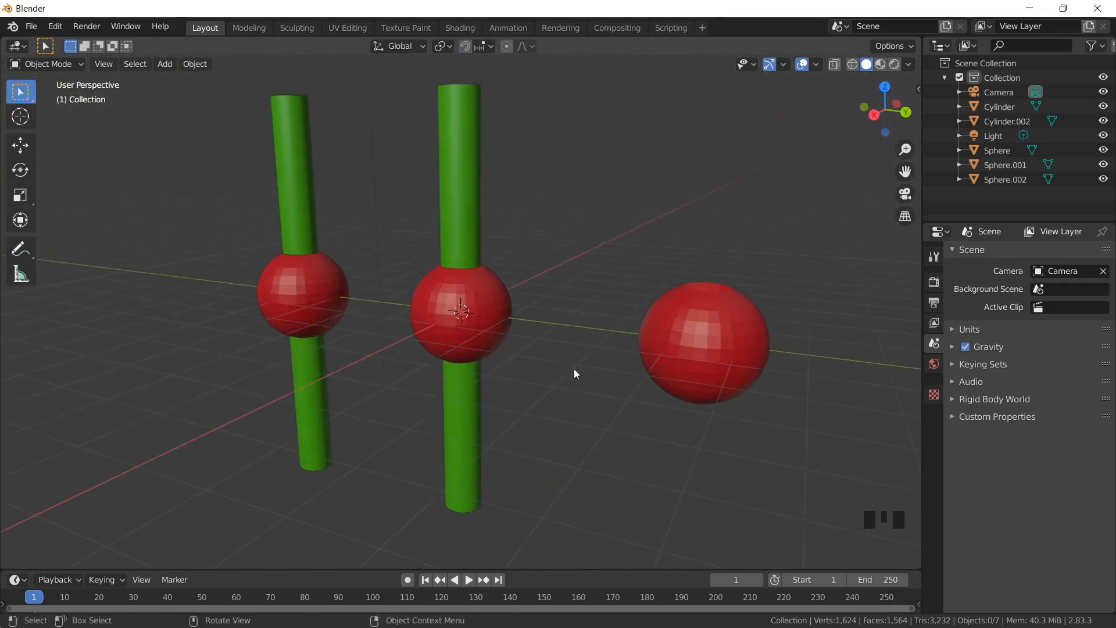
Step: Give the middle sphere a Boolean modifier set to Intersect with the middle cylinder as its object, and apply it
click(485, 308)
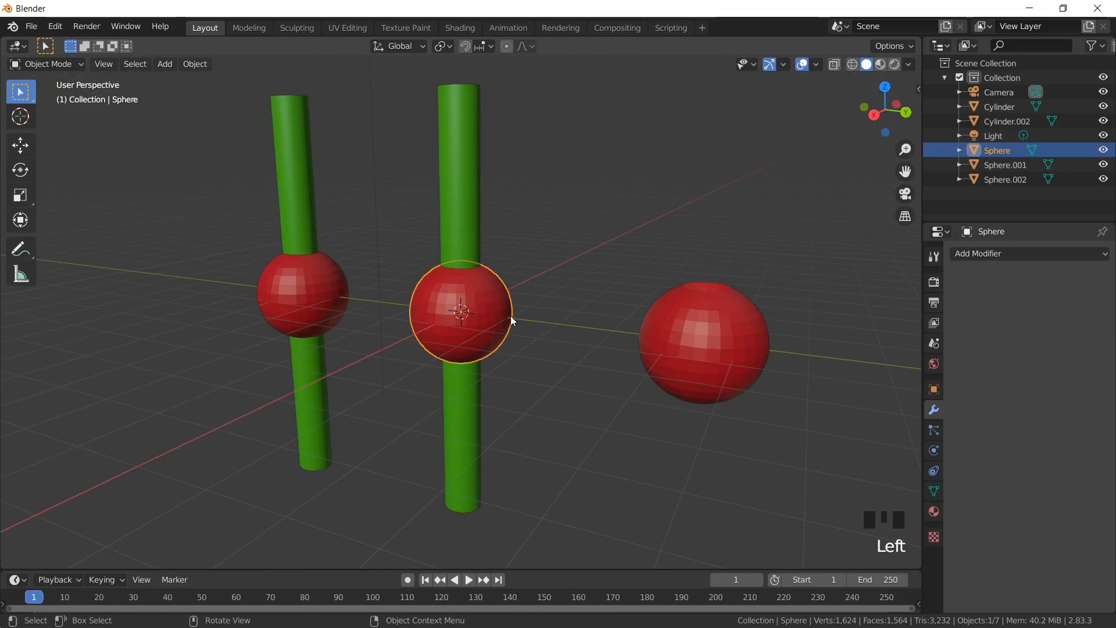
click(1034, 254)
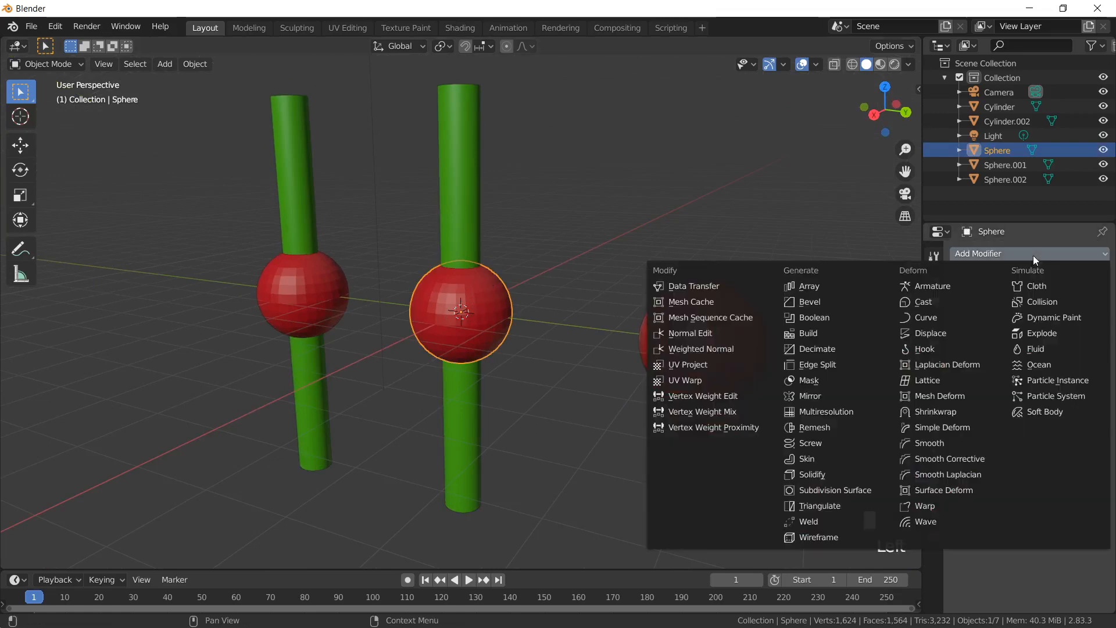
click(817, 318)
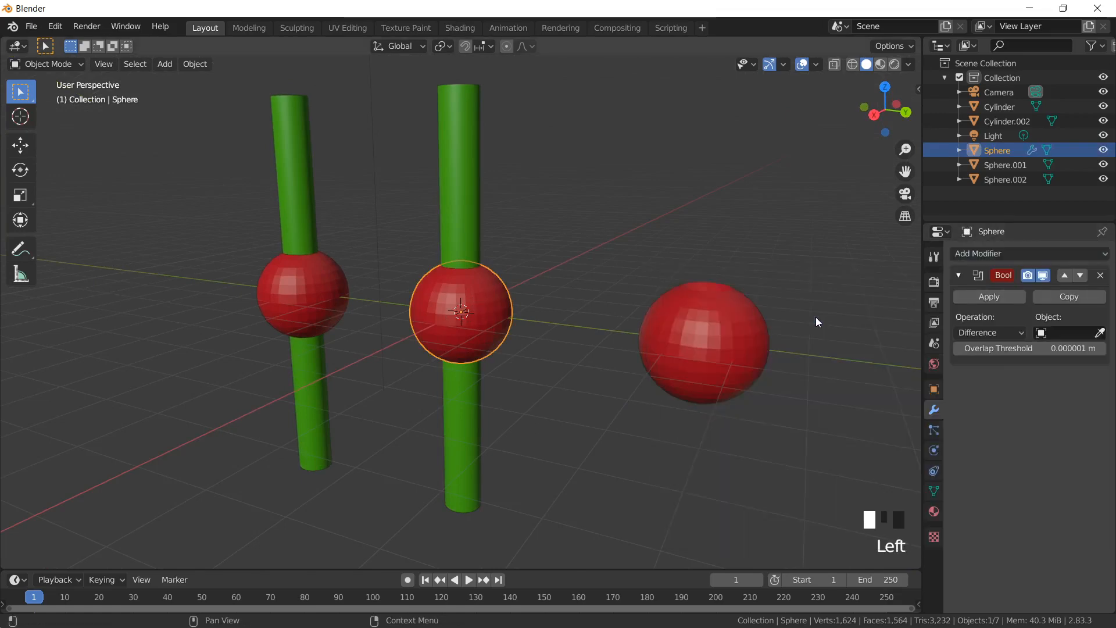
click(1001, 332)
click(999, 351)
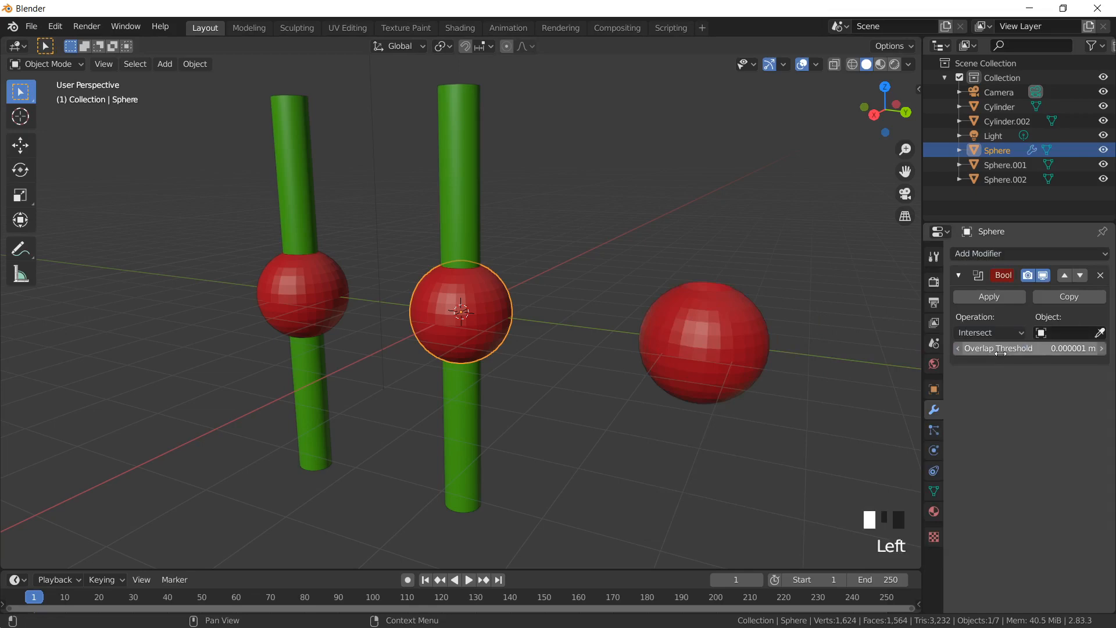
click(1100, 332)
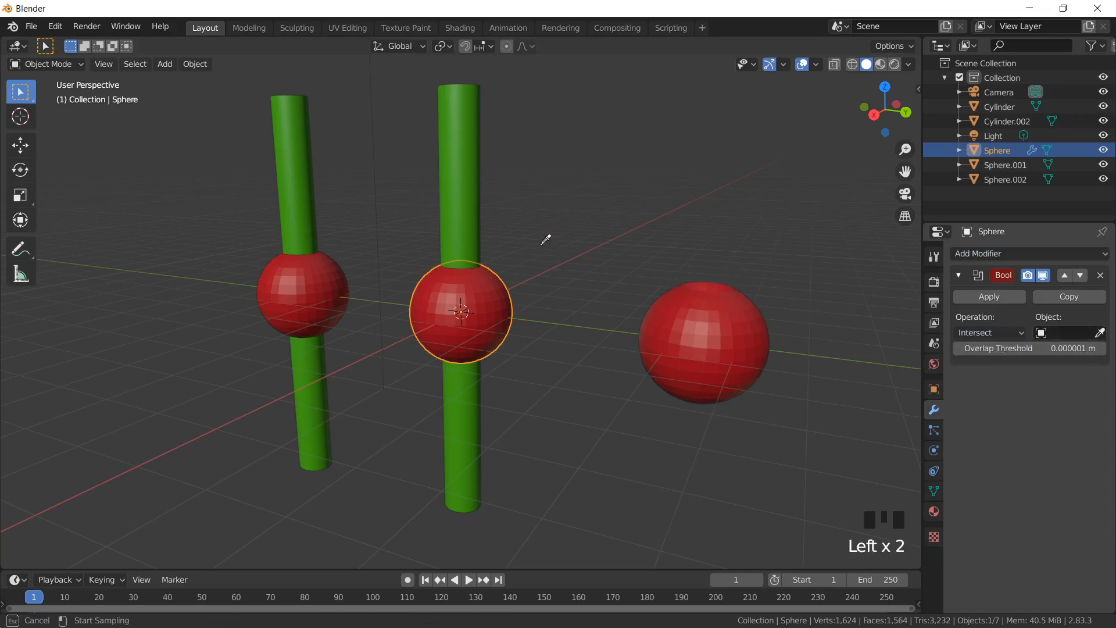
click(465, 207)
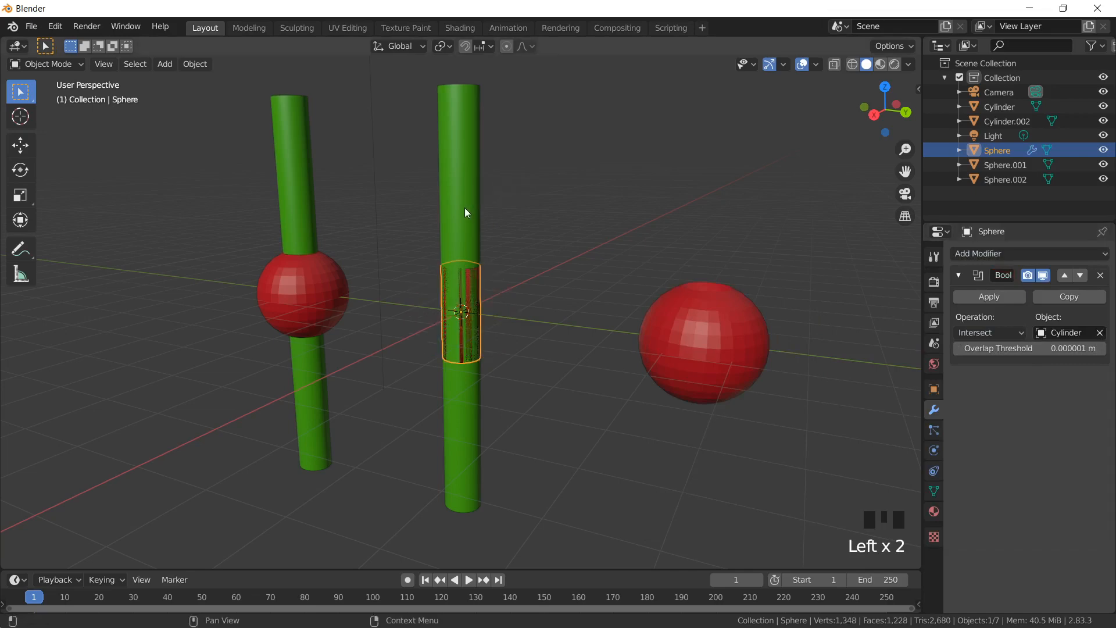
click(988, 297)
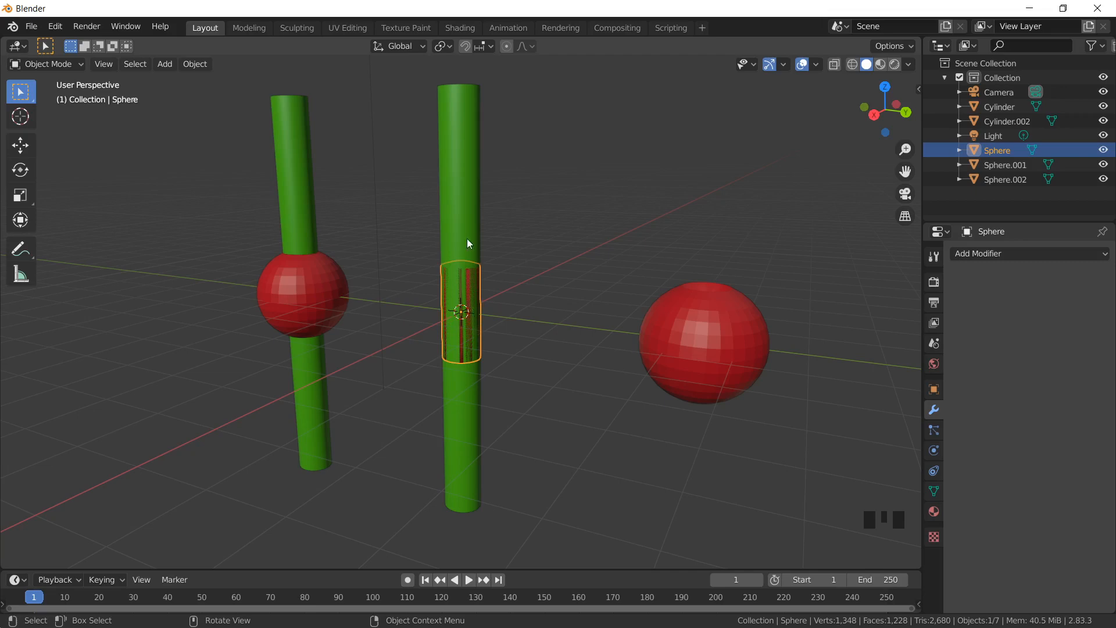
Step: Delete the middle green cylinder used for the intersection
click(460, 188)
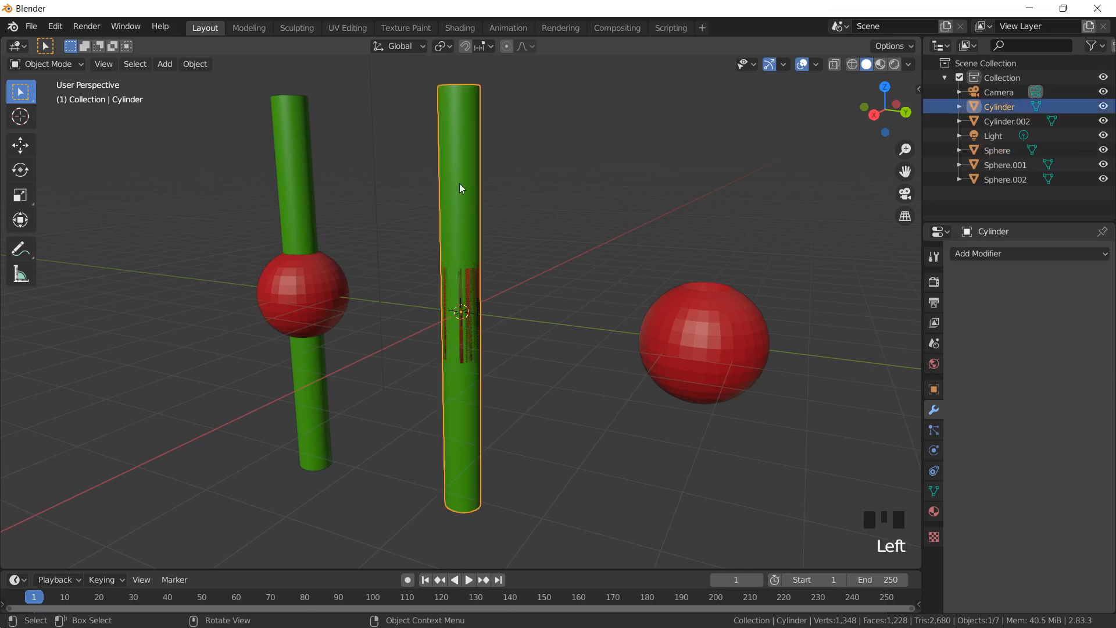
key(Delete)
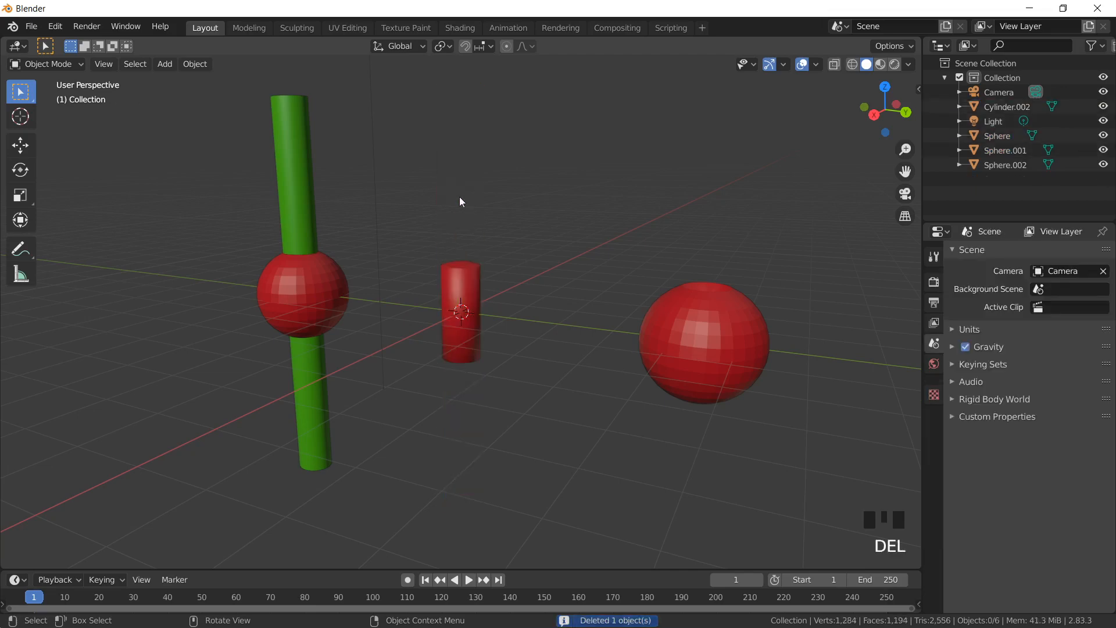
middle_drag(455, 319, 487, 314)
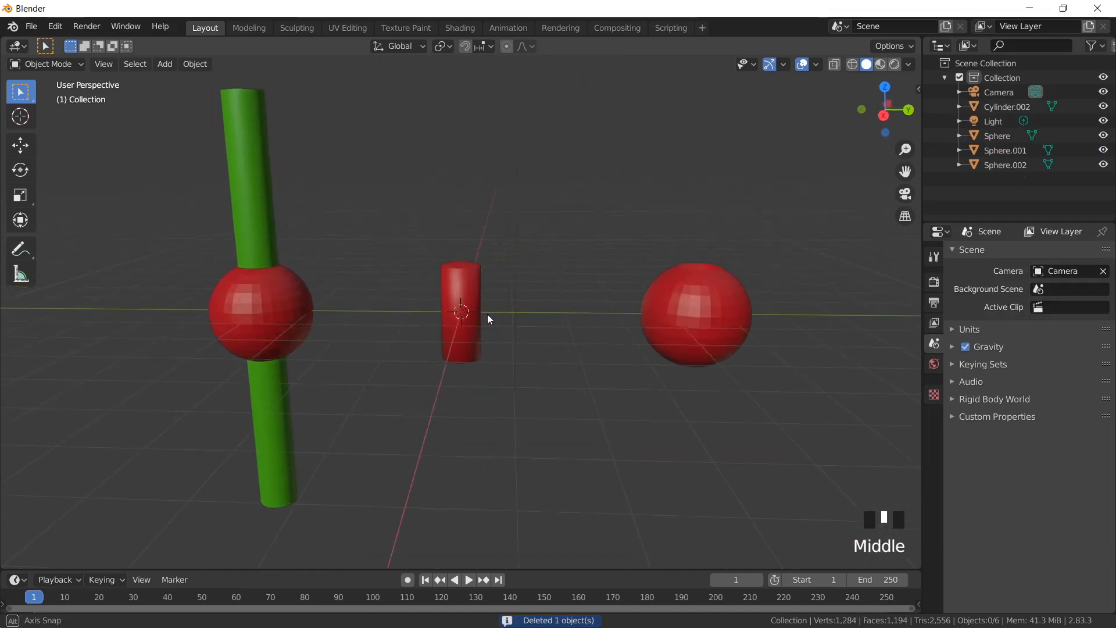
Step: Add a Boolean modifier to Sphere.002 with the operation set to Union and Cylinder.002 as its object
click(272, 298)
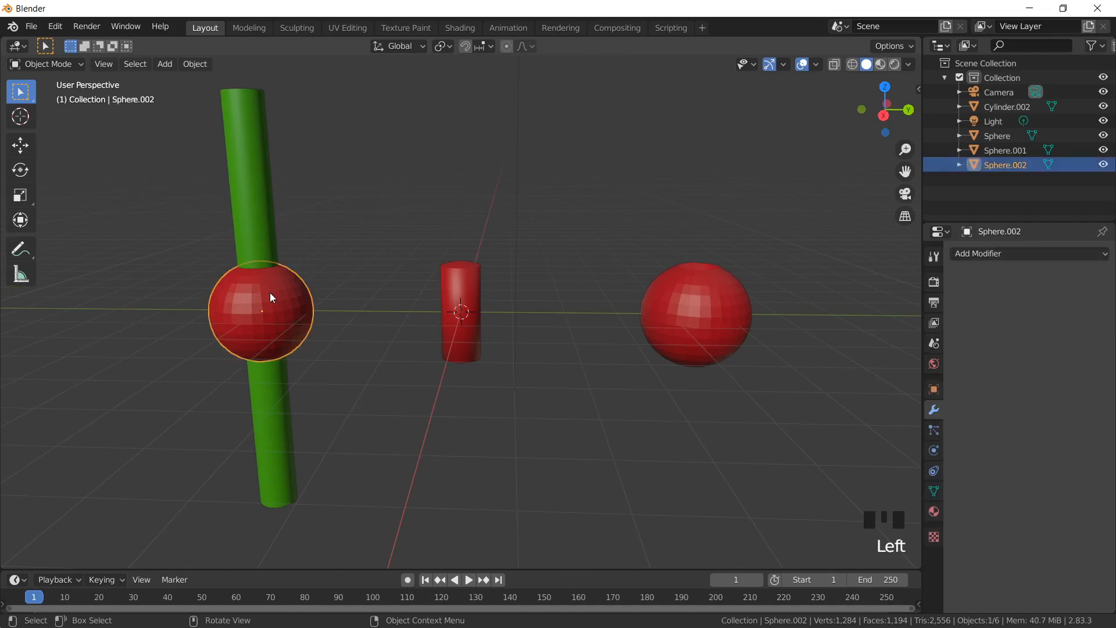
click(1010, 254)
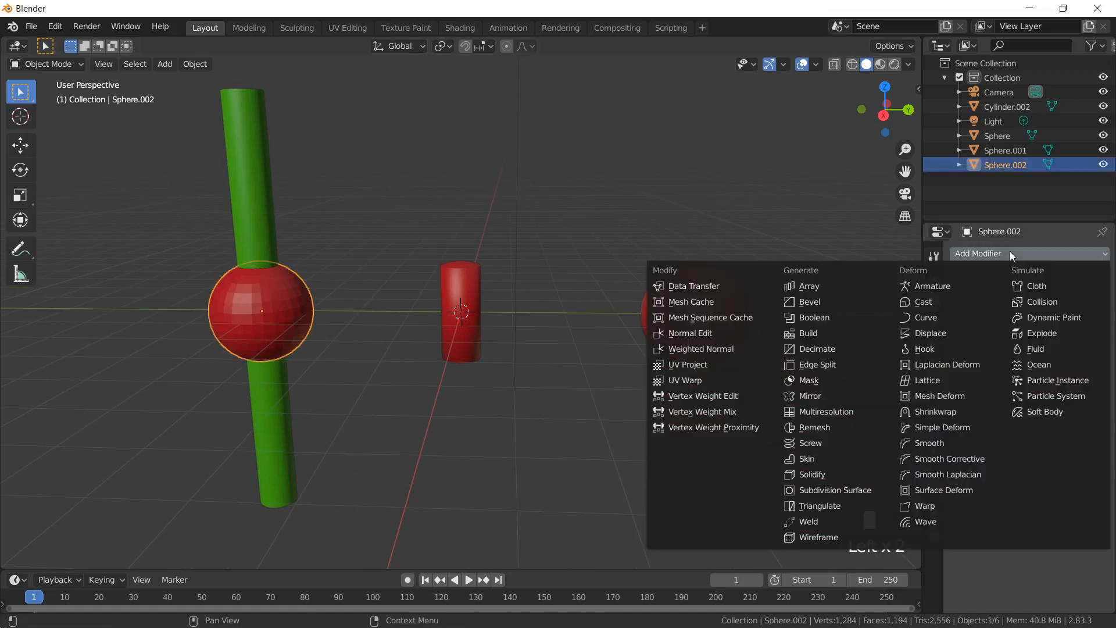
click(808, 314)
click(1021, 332)
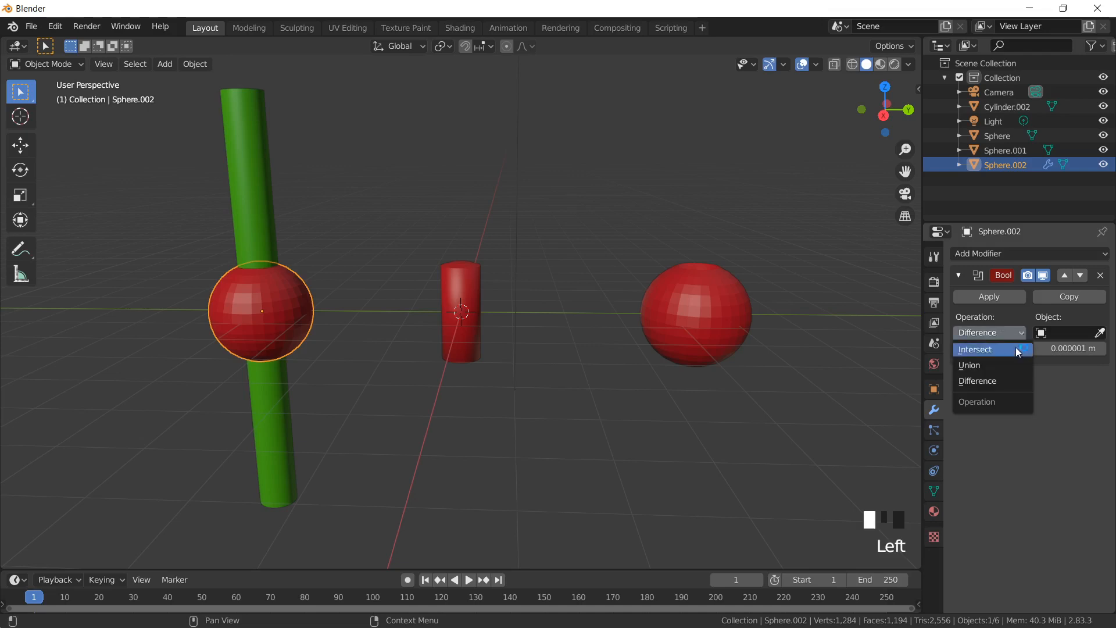
click(998, 365)
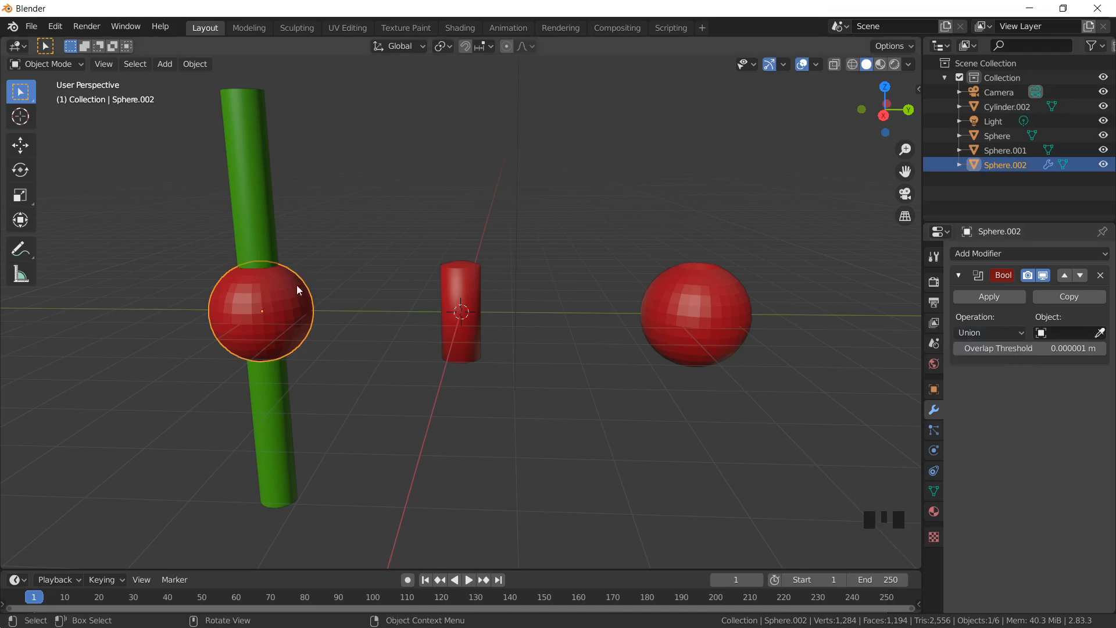
click(1101, 332)
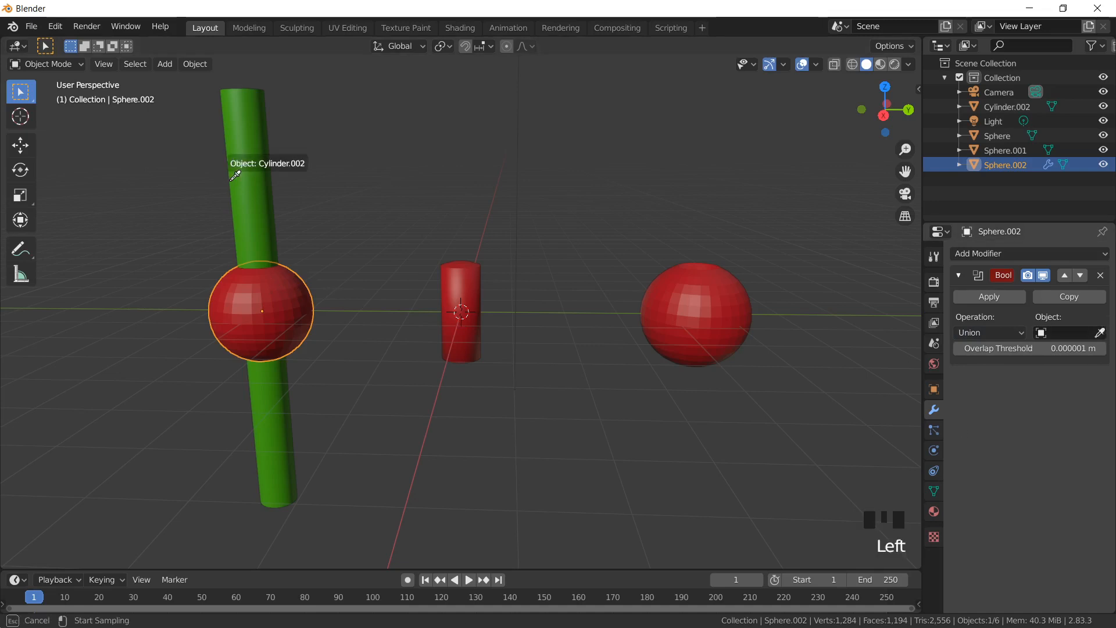
click(231, 185)
Step: Reselect Sphere.002 and apply its Boolean Union modifier
click(231, 184)
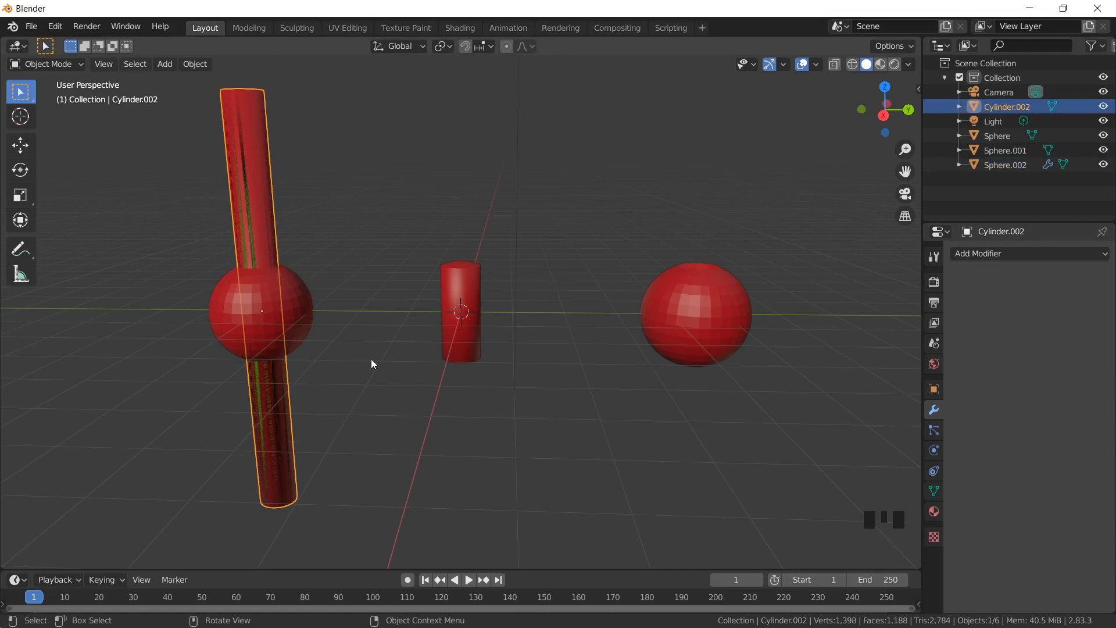
middle_drag(370, 359, 293, 321)
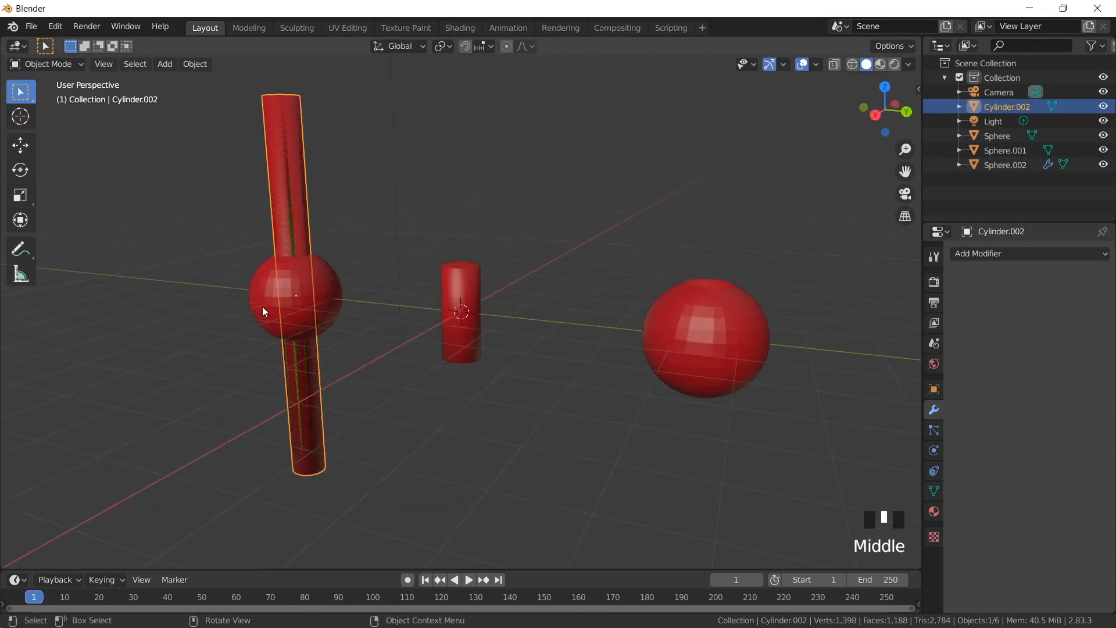
click(275, 307)
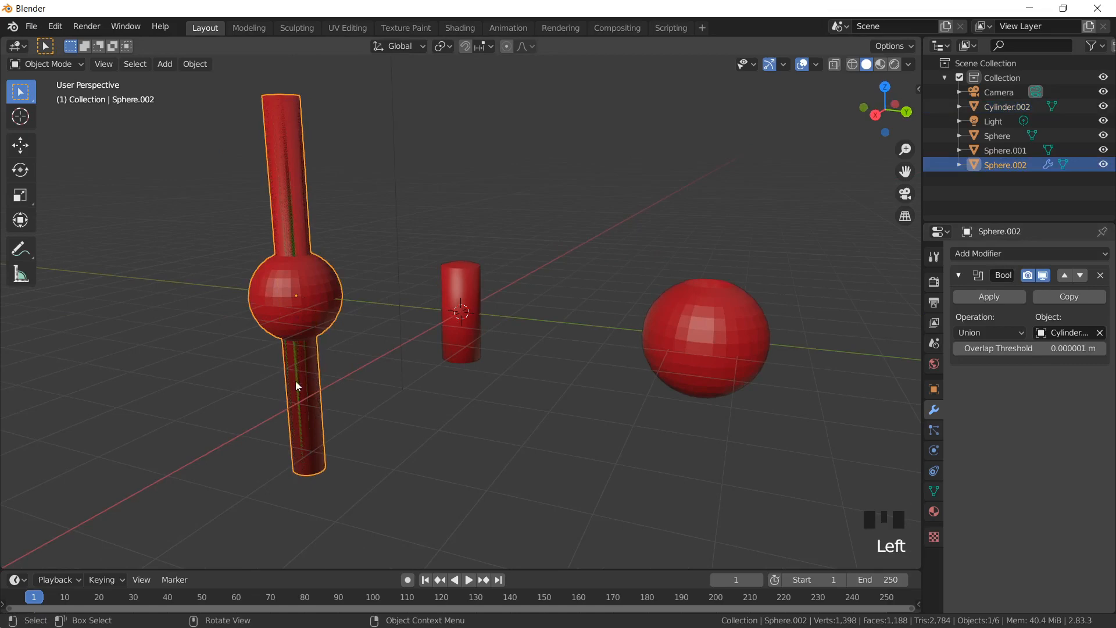
click(963, 298)
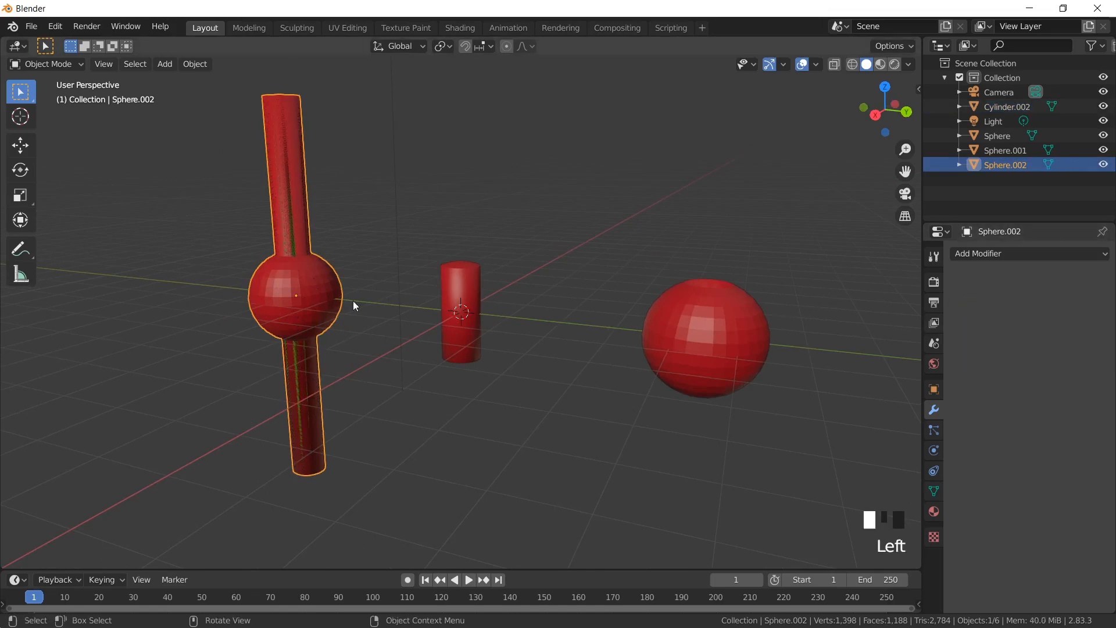
middle_drag(405, 383, 700, 340)
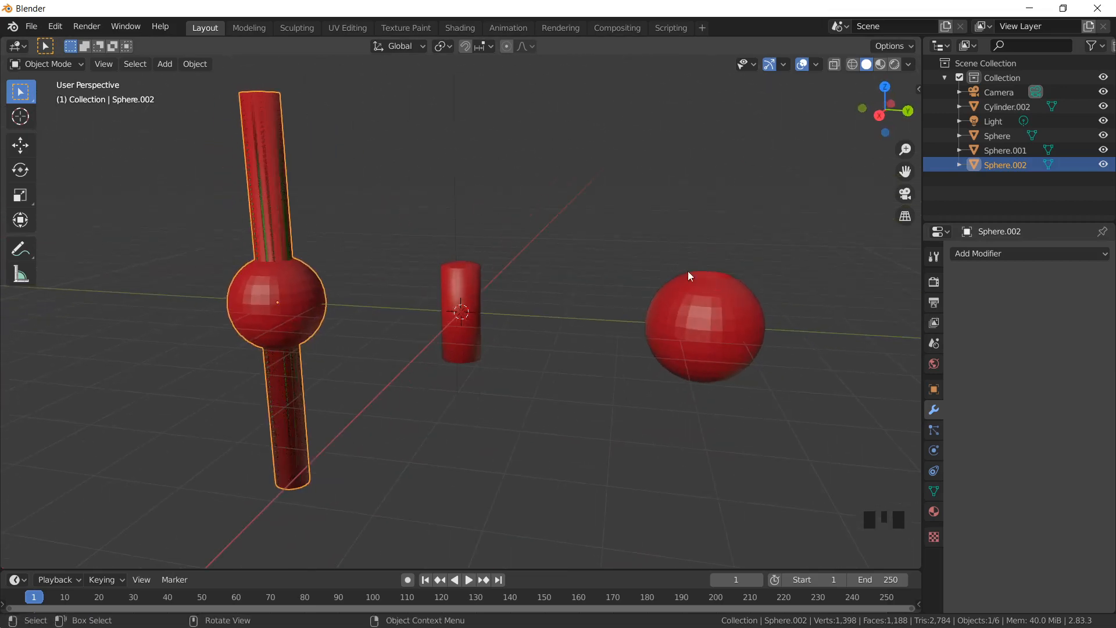